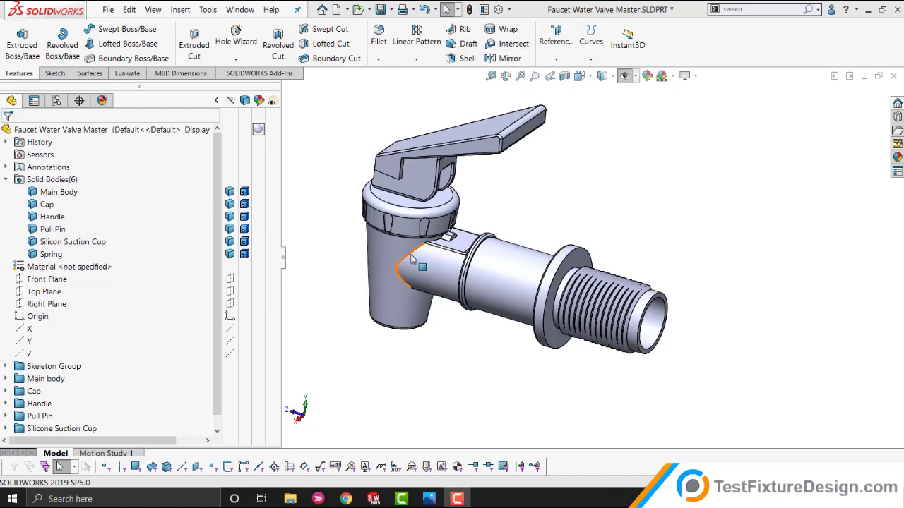
Roll the feature history back to just below the Skeleton Group folder.
{"action": "left_click", "coordinate": [61, 367]}
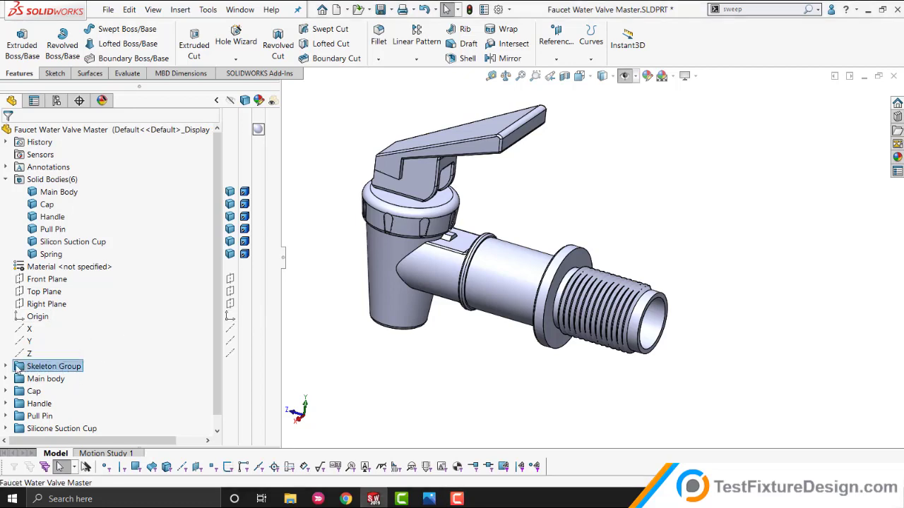
{"action": "scroll", "coordinate": [42, 423], "scroll_direction": "down", "scroll_amount": 1}
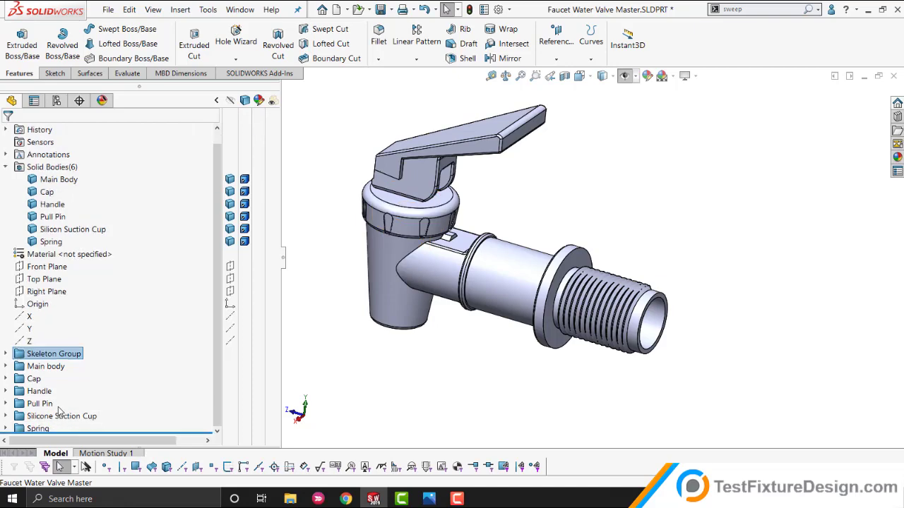
{"action": "right_click", "coordinate": [49, 356]}
{"action": "left_click", "coordinate": [76, 320]}
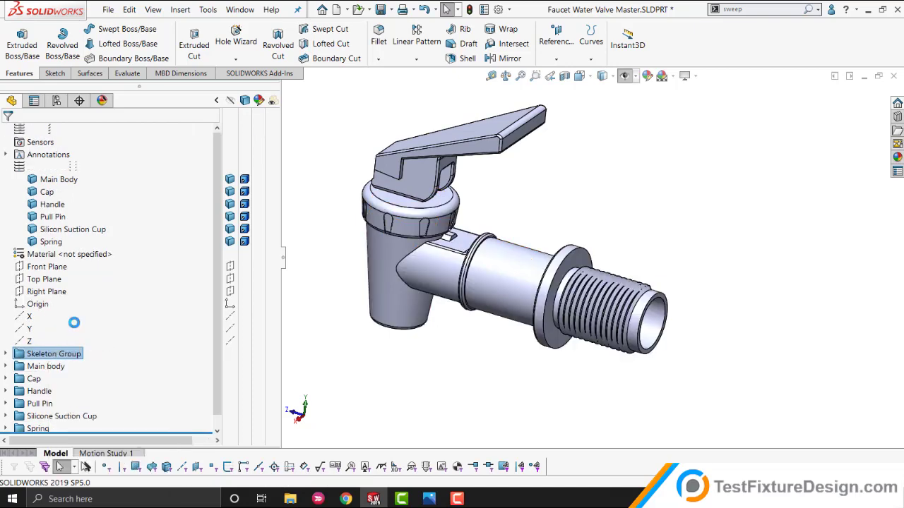
{"action": "left_click_drag", "start_coordinate": [87, 274], "coordinate": [82, 285]}
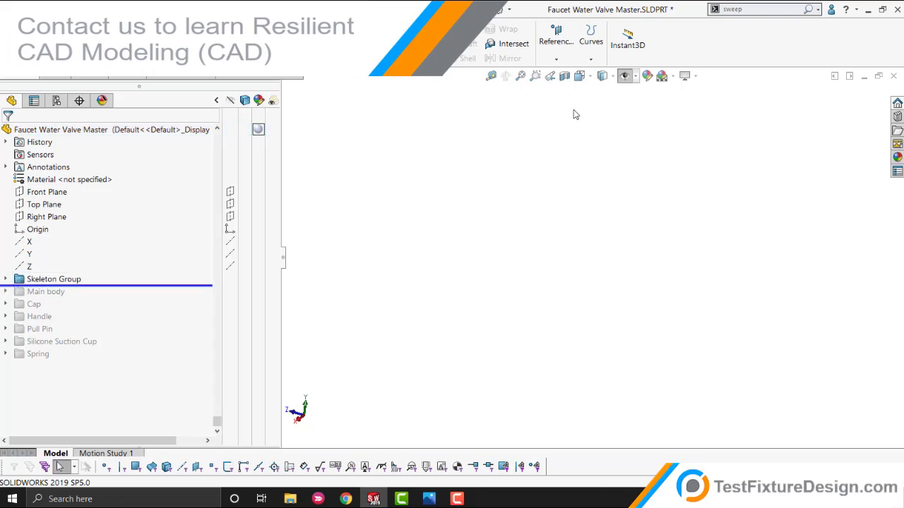
Show the hidden sketches, axes and reference pictures and examine the skeleton geometry from several angles.
{"action": "left_click", "coordinate": [623, 77]}
{"action": "middle_click_drag", "start_coordinate": [497, 220], "coordinate": [544, 217]}
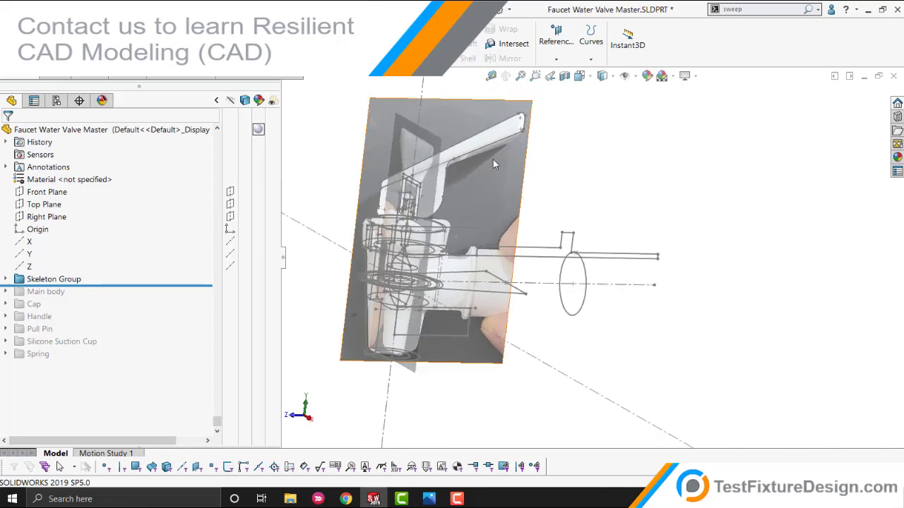
{"action": "scroll", "coordinate": [471, 144], "scroll_direction": "down", "scroll_amount": 3}
{"action": "scroll", "coordinate": [470, 146], "scroll_direction": "up", "scroll_amount": 2}
{"action": "middle_click_drag", "start_coordinate": [464, 167], "coordinate": [403, 172]}
{"action": "scroll", "coordinate": [535, 239], "scroll_direction": "up", "scroll_amount": 2}
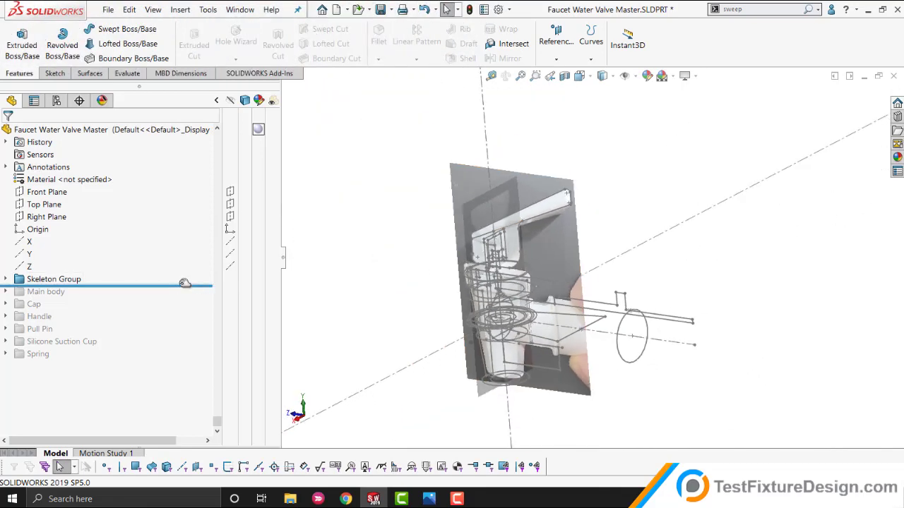
Roll the feature history forward to just below the Main body folder and inspect the resulting valve body.
{"action": "left_click_drag", "start_coordinate": [184, 283], "coordinate": [50, 297]}
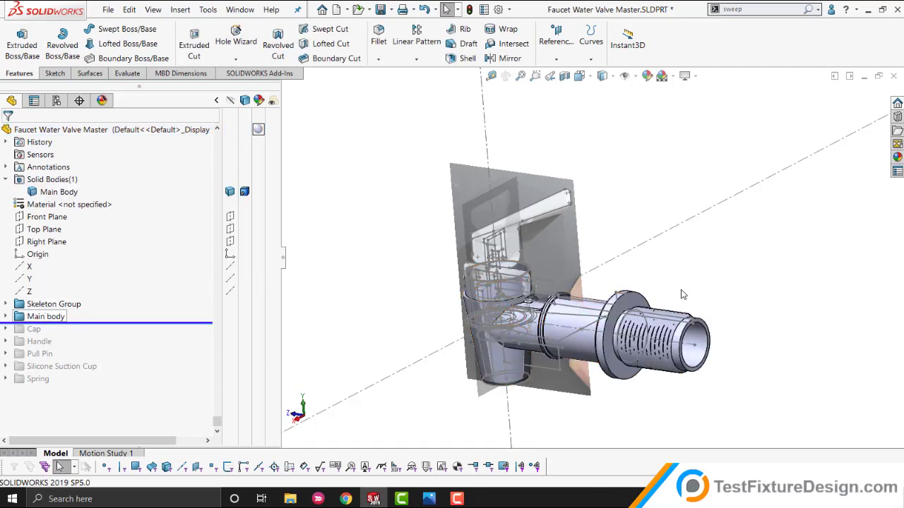
{"action": "scroll", "coordinate": [561, 342], "scroll_direction": "up", "scroll_amount": 2}
{"action": "middle_click_drag", "start_coordinate": [569, 337], "coordinate": [572, 298]}
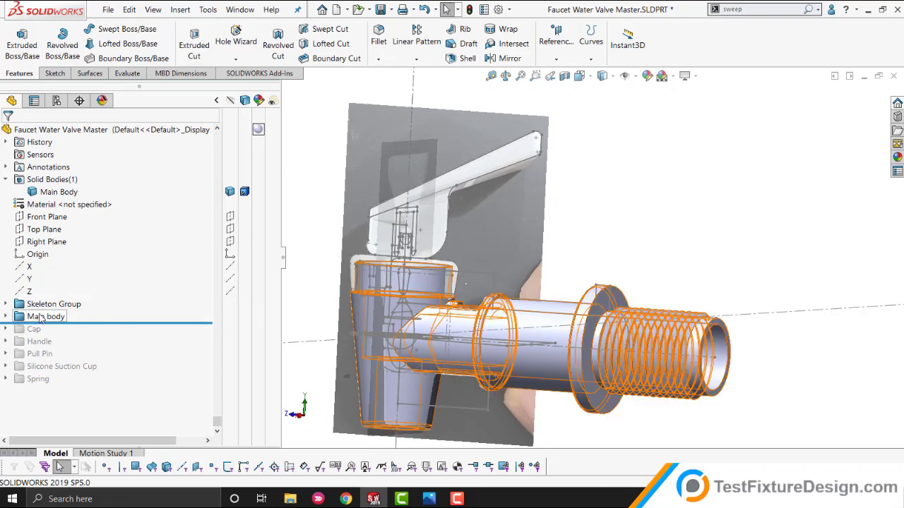
Expand the Skeleton Group folder, select the Handle Front Master sketch, and examine the group's sketches and planes against the model.
{"action": "left_click", "coordinate": [6, 304]}
{"action": "scroll", "coordinate": [64, 240], "scroll_direction": "up", "scroll_amount": 3}
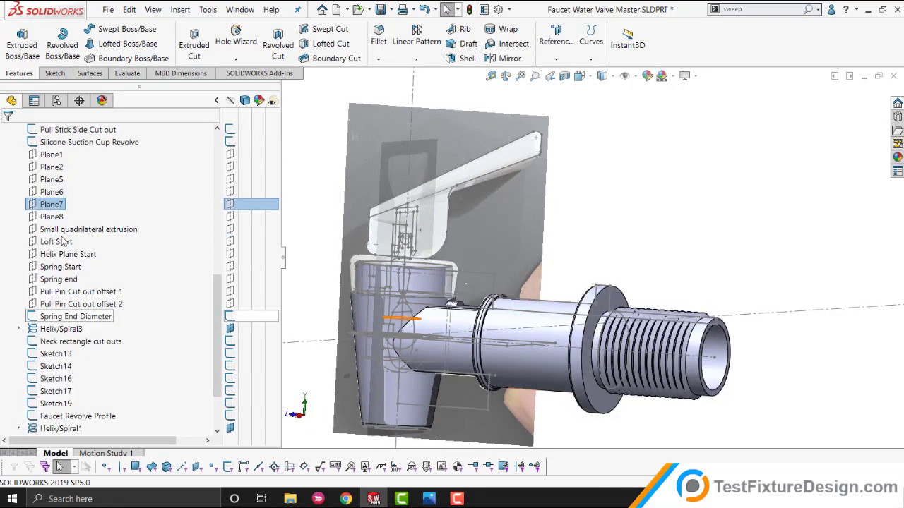
{"action": "left_click", "coordinate": [70, 178]}
{"action": "left_click", "coordinate": [71, 167]}
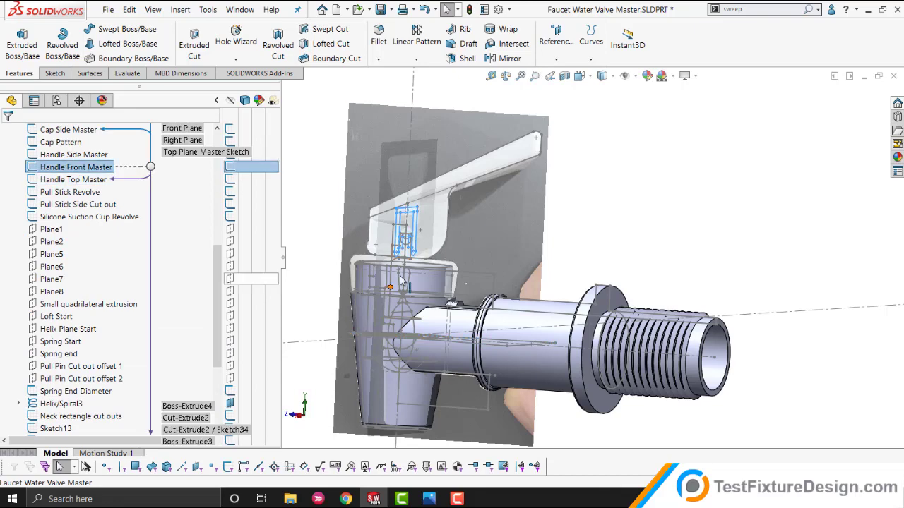
{"action": "middle_click_drag", "start_coordinate": [403, 298], "coordinate": [336, 301]}
{"action": "scroll", "coordinate": [86, 291], "scroll_direction": "down", "scroll_amount": 4}
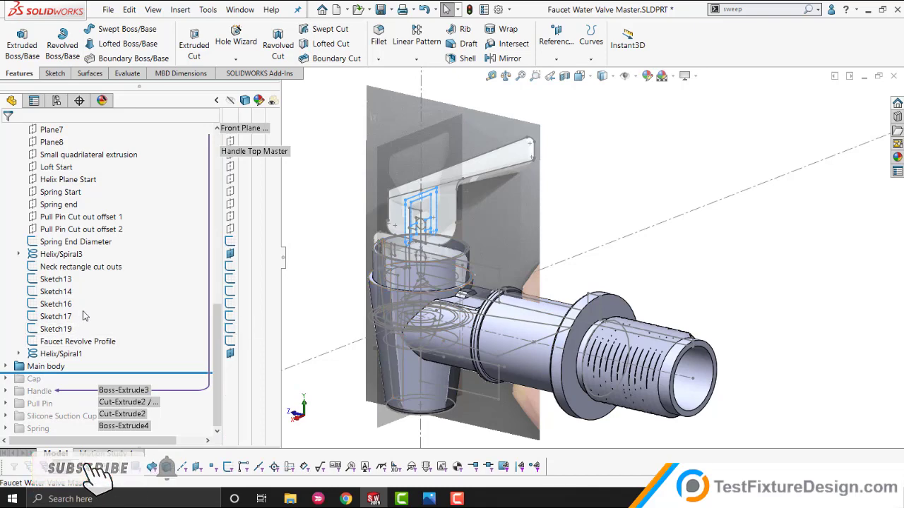
{"action": "scroll", "coordinate": [451, 241], "scroll_direction": "down", "scroll_amount": 3}
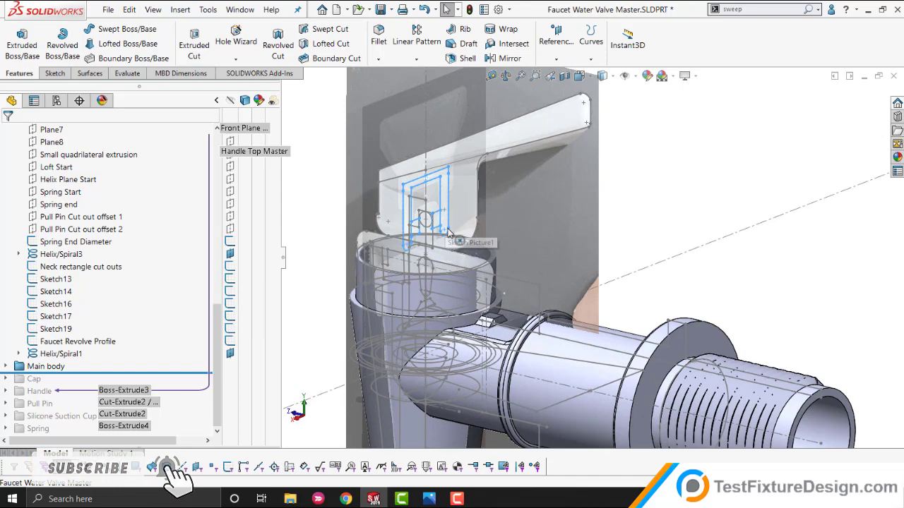
{"action": "scroll", "coordinate": [576, 262], "scroll_direction": "up", "scroll_amount": 4}
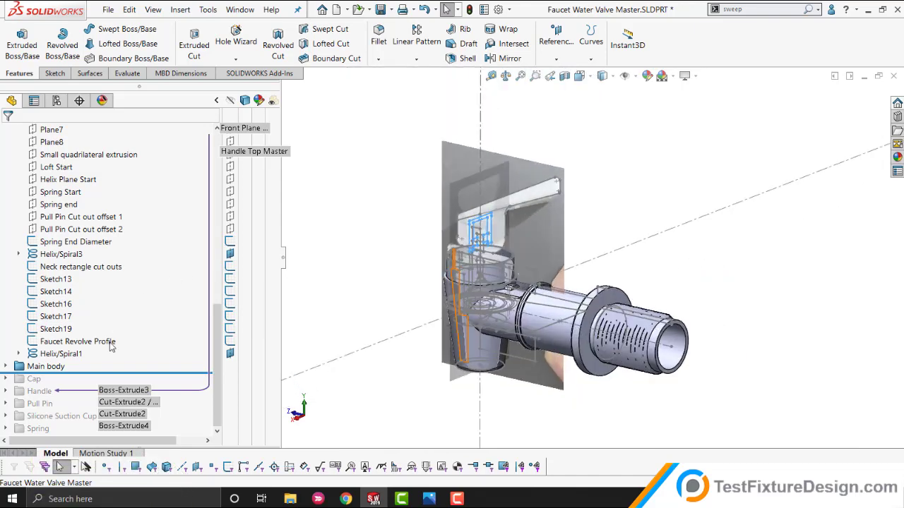
{"action": "scroll", "coordinate": [109, 346], "scroll_direction": "up", "scroll_amount": 8}
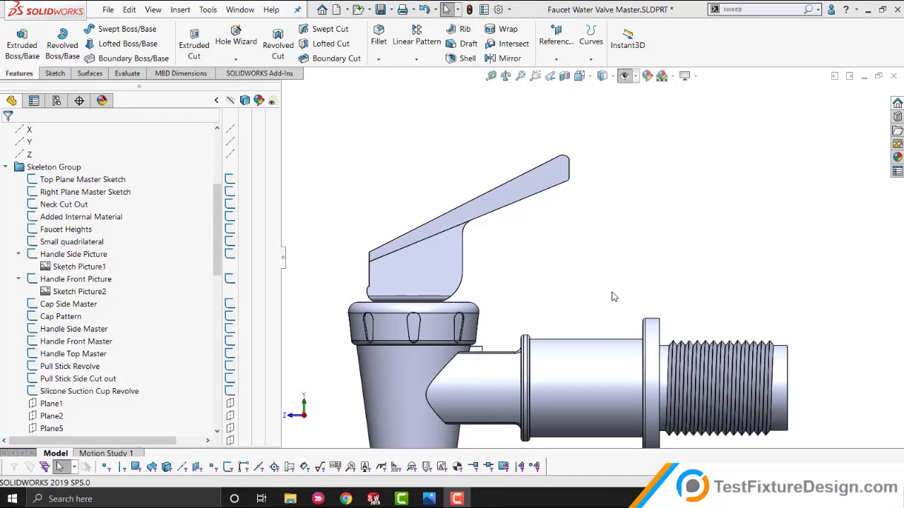
Select the side face of the handle's lower block and review its feature and the skeleton sketches in the tree.
{"action": "left_click", "coordinate": [452, 262]}
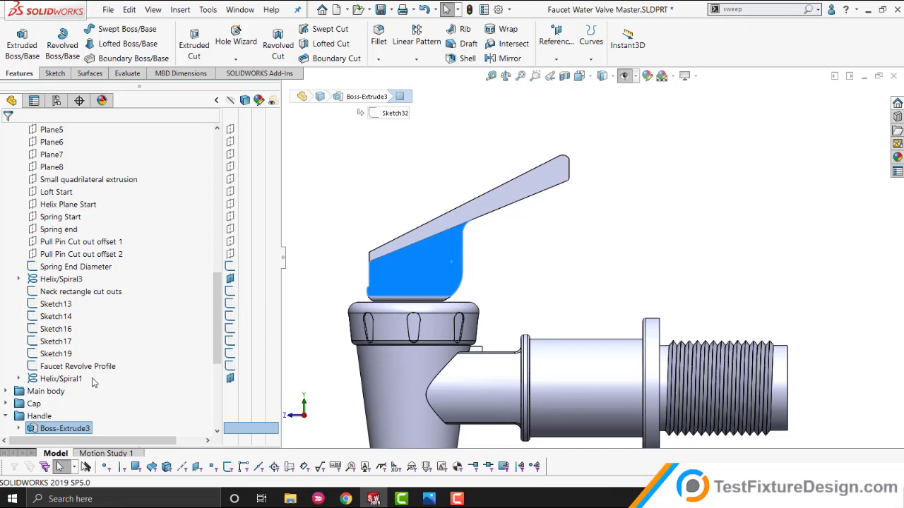
{"action": "scroll", "coordinate": [92, 382], "scroll_direction": "down", "scroll_amount": 1}
{"action": "scroll", "coordinate": [69, 382], "scroll_direction": "up", "scroll_amount": 8}
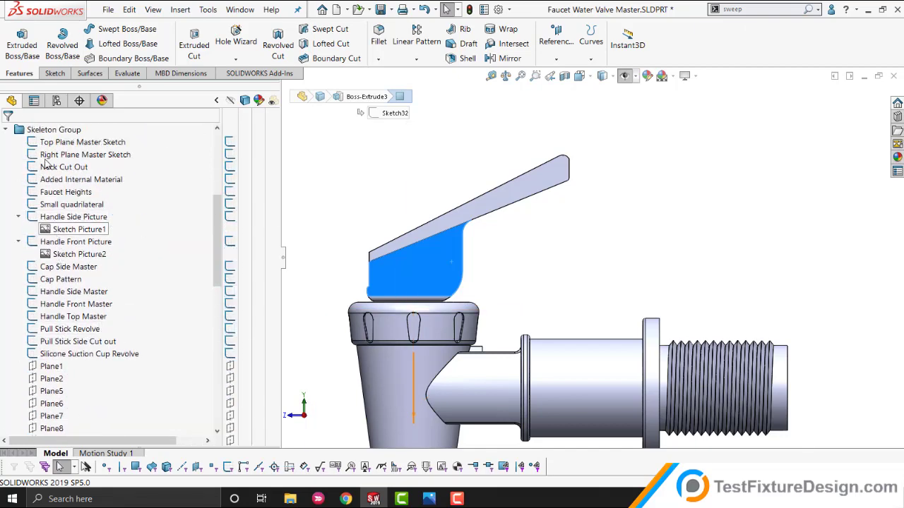
Show the sketches and reference pictures, and compare the handle with the side picture and the front picture.
{"action": "left_click", "coordinate": [625, 77]}
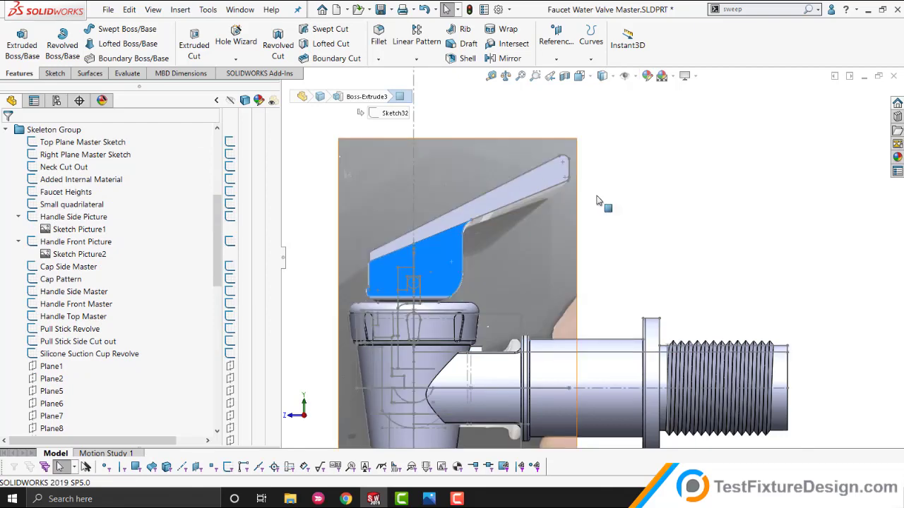
{"action": "left_click", "coordinate": [457, 167]}
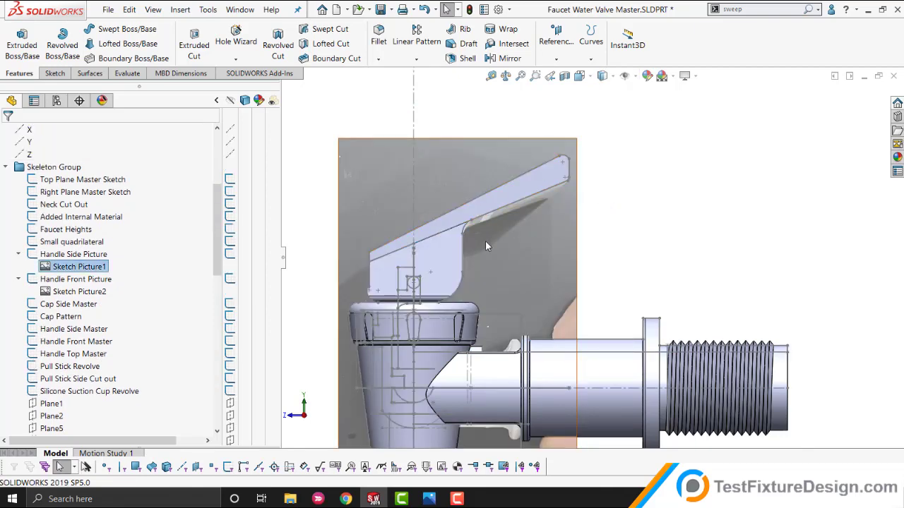
{"action": "mouse_move", "coordinate": [484, 246]}
{"action": "middle_mouse_down"}
{"action": "mouse_move", "coordinate": [498, 252]}
{"action": "mouse_move", "coordinate": [487, 238]}
{"action": "middle_mouse_up"}
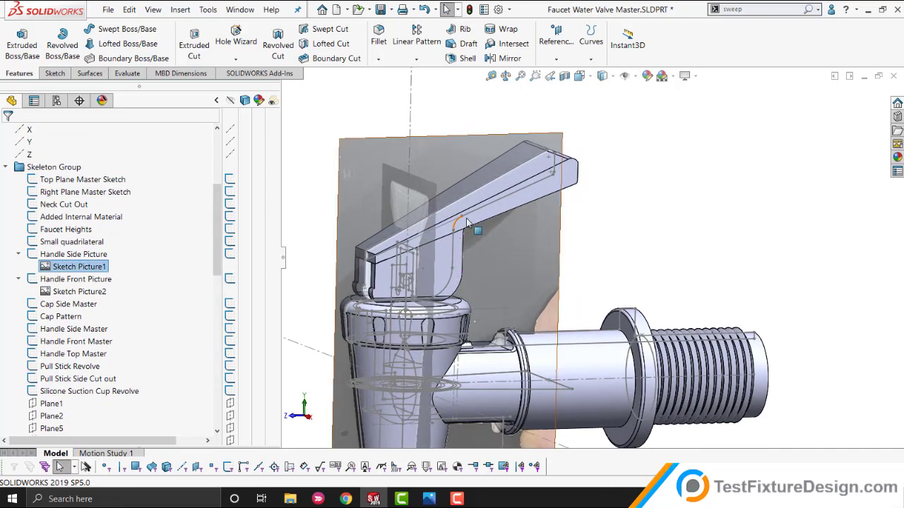
{"action": "mouse_move", "coordinate": [416, 245]}
{"action": "middle_mouse_down"}
{"action": "mouse_move", "coordinate": [488, 224]}
{"action": "mouse_move", "coordinate": [458, 268]}
{"action": "mouse_move", "coordinate": [396, 291]}
{"action": "mouse_move", "coordinate": [303, 353]}
{"action": "middle_mouse_up"}
{"action": "scroll", "coordinate": [488, 247], "scroll_direction": "up", "scroll_amount": 1}
{"action": "left_click", "coordinate": [488, 253]}
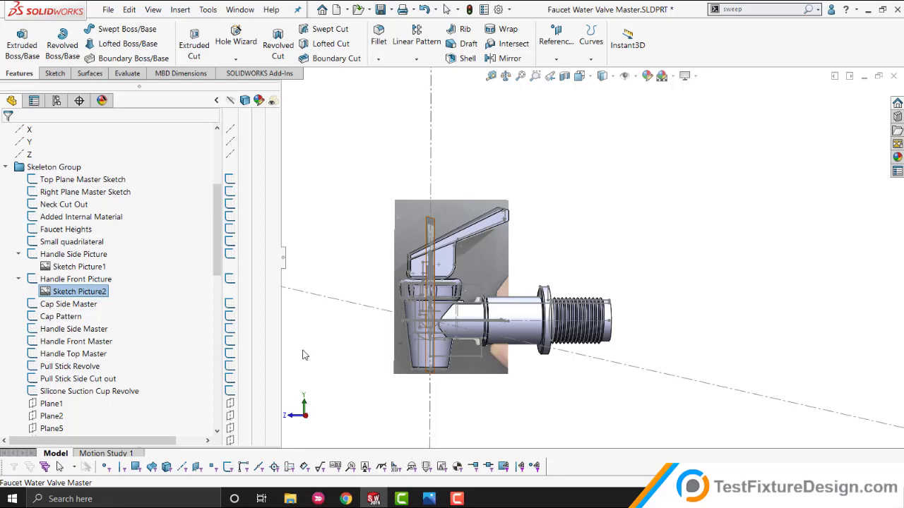
Select the Handle folder and review the sequence of features inside it.
{"action": "scroll", "coordinate": [63, 318], "scroll_direction": "down", "scroll_amount": 10}
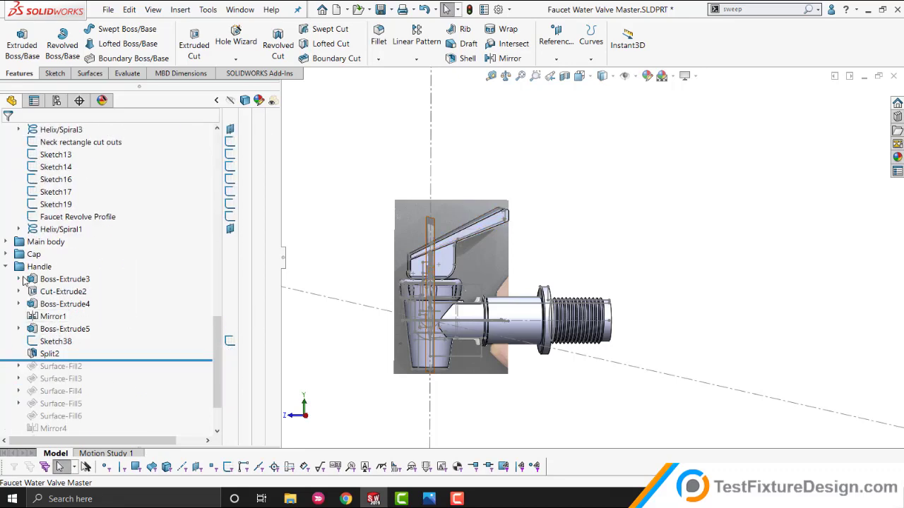
{"action": "left_click", "coordinate": [39, 266]}
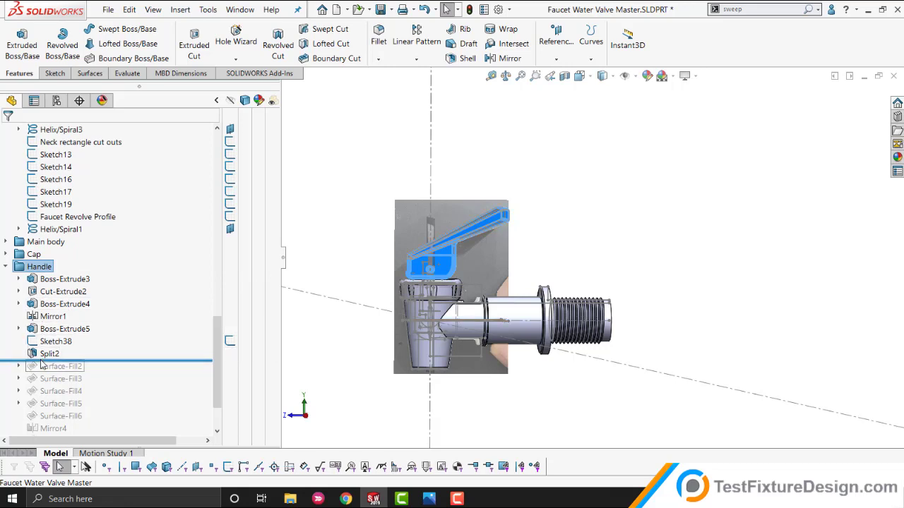
{"action": "scroll", "coordinate": [109, 372], "scroll_direction": "down", "scroll_amount": 2}
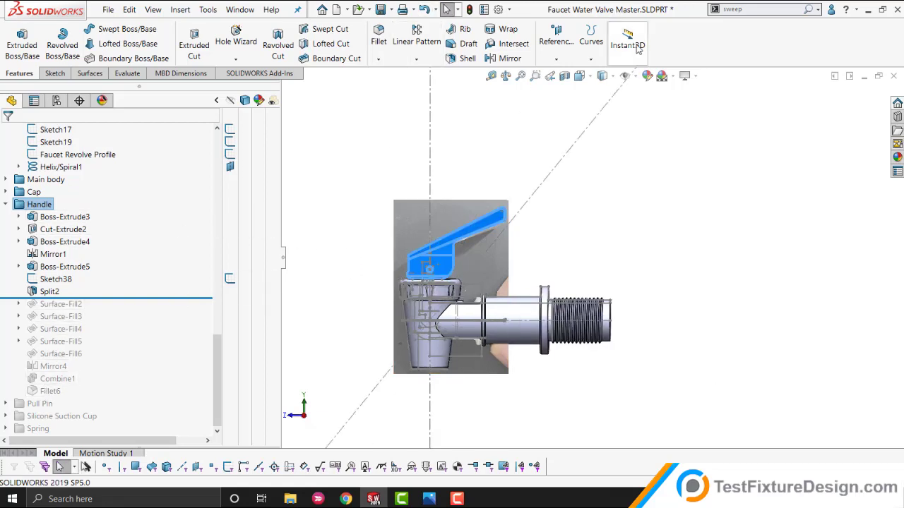
Hide the sketches and pictures, roll the history back to just below Boss-Extrude3, and select the handle block's side face.
{"action": "left_click", "coordinate": [625, 77]}
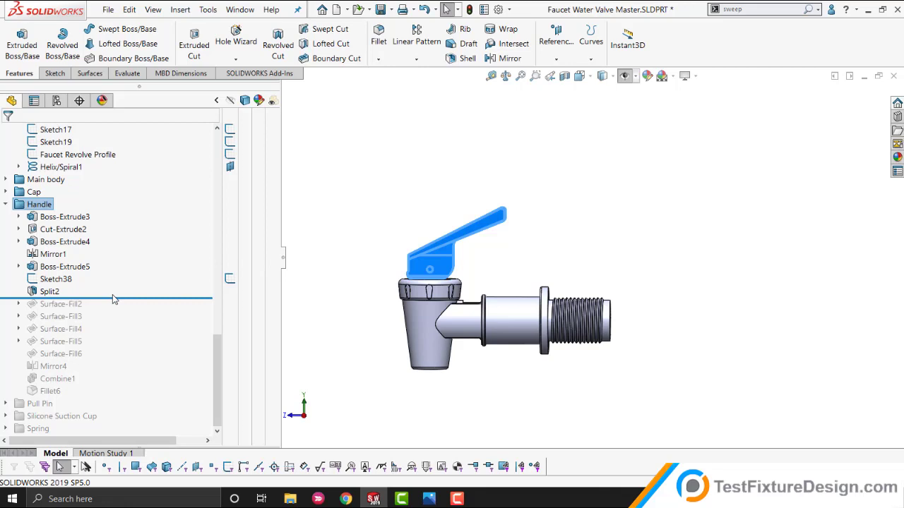
{"action": "left_click_drag", "start_coordinate": [118, 297], "coordinate": [258, 223]}
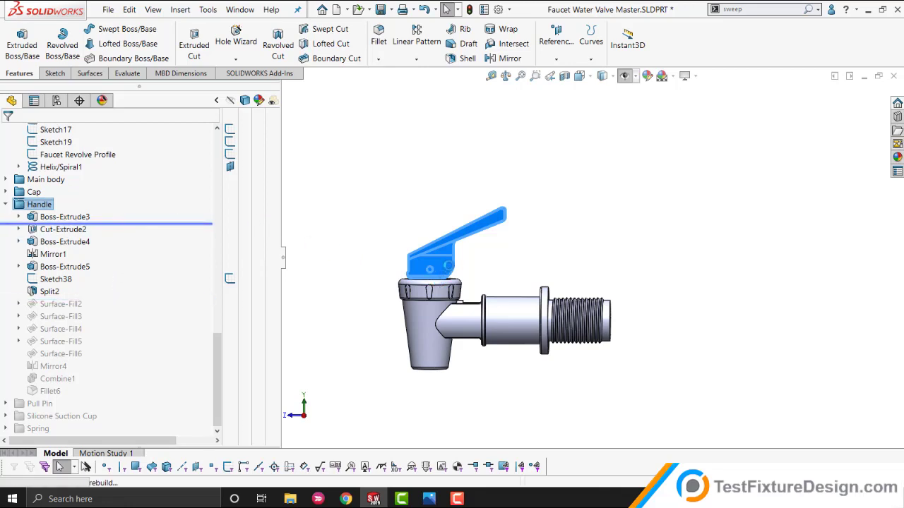
{"action": "scroll", "coordinate": [424, 261], "scroll_direction": "down", "scroll_amount": 3}
{"action": "left_click", "coordinate": [471, 270]}
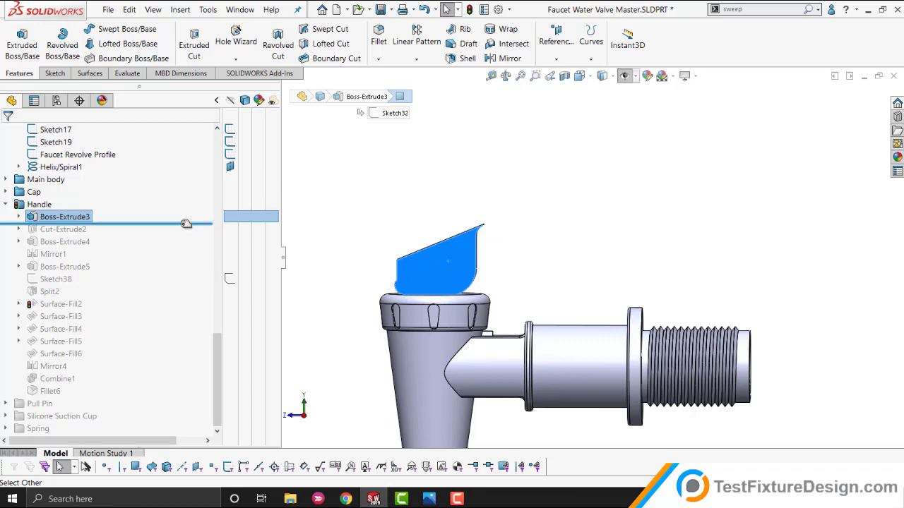
Roll the history forward past Cut-Extrude2 and examine the slot cut through the handle block.
{"action": "left_click_drag", "start_coordinate": [186, 223], "coordinate": [185, 239]}
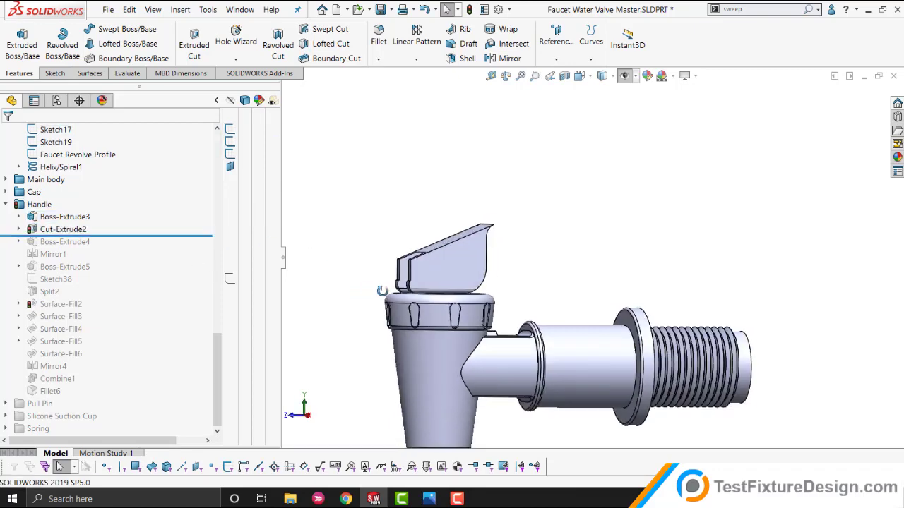
{"action": "middle_click_drag", "start_coordinate": [384, 294], "coordinate": [512, 290]}
{"action": "scroll", "coordinate": [576, 256], "scroll_direction": "down", "scroll_amount": 2}
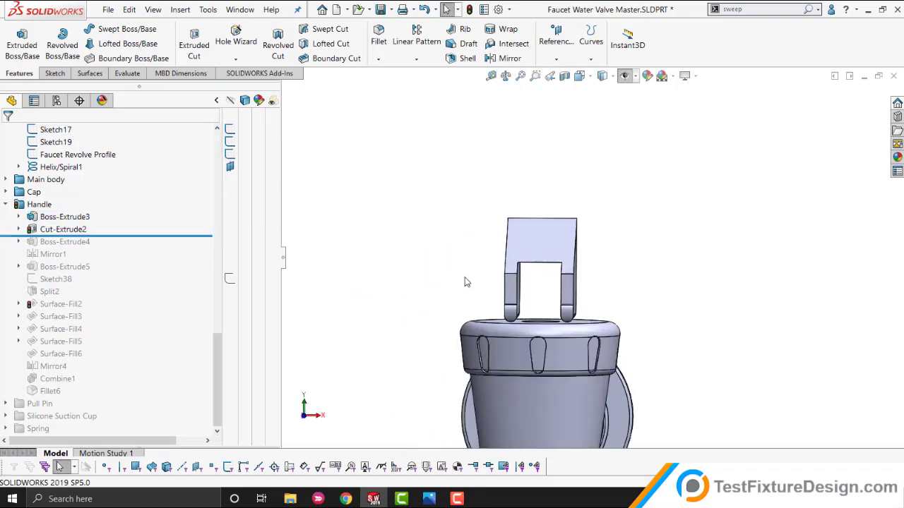
{"action": "scroll", "coordinate": [466, 282], "scroll_direction": "down", "scroll_amount": 2}
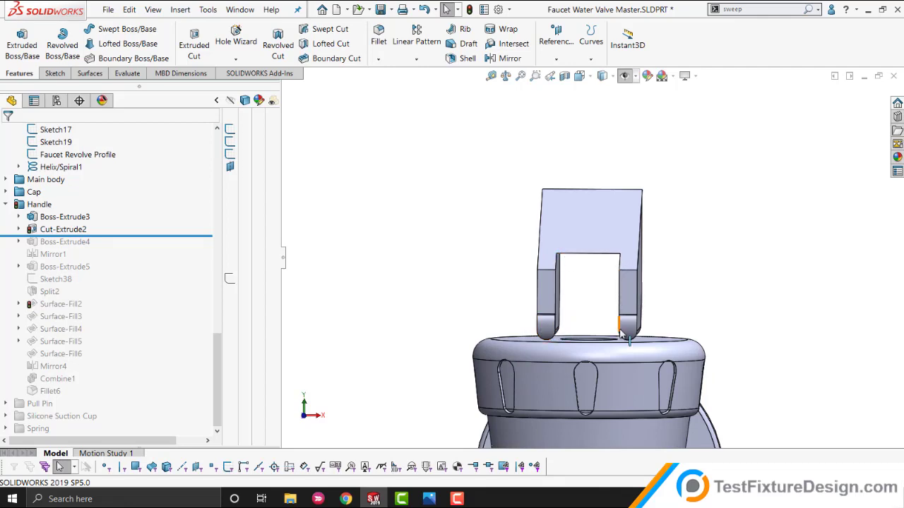
{"action": "middle_click_drag", "start_coordinate": [638, 322], "coordinate": [564, 295]}
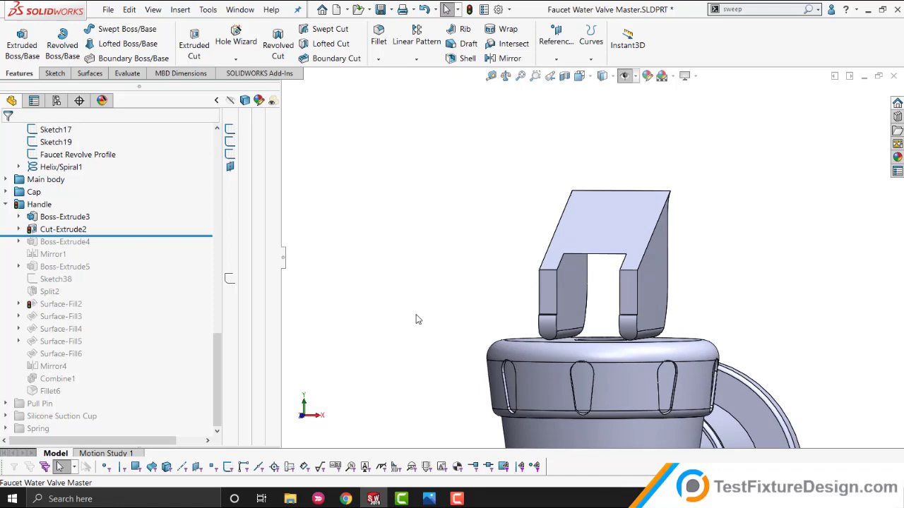
{"action": "middle_click_drag", "start_coordinate": [415, 319], "coordinate": [583, 284]}
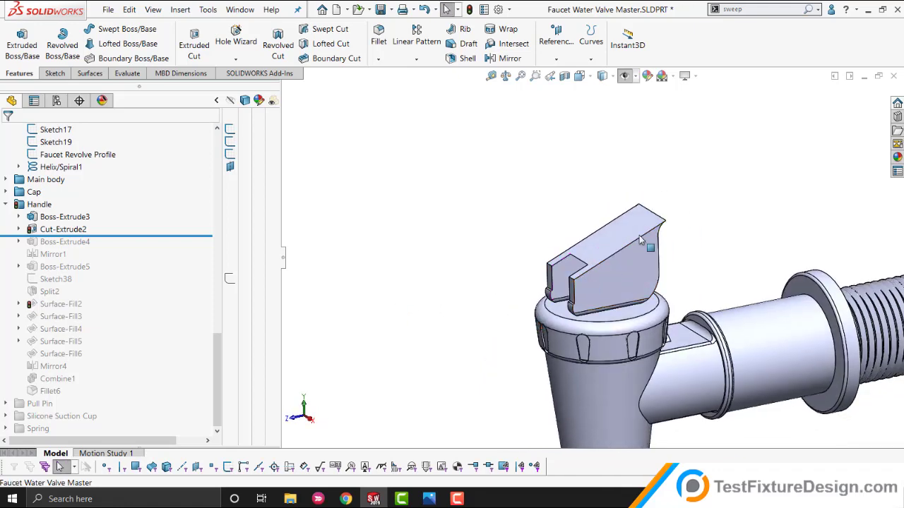
{"action": "middle_click_drag", "start_coordinate": [622, 251], "coordinate": [600, 226]}
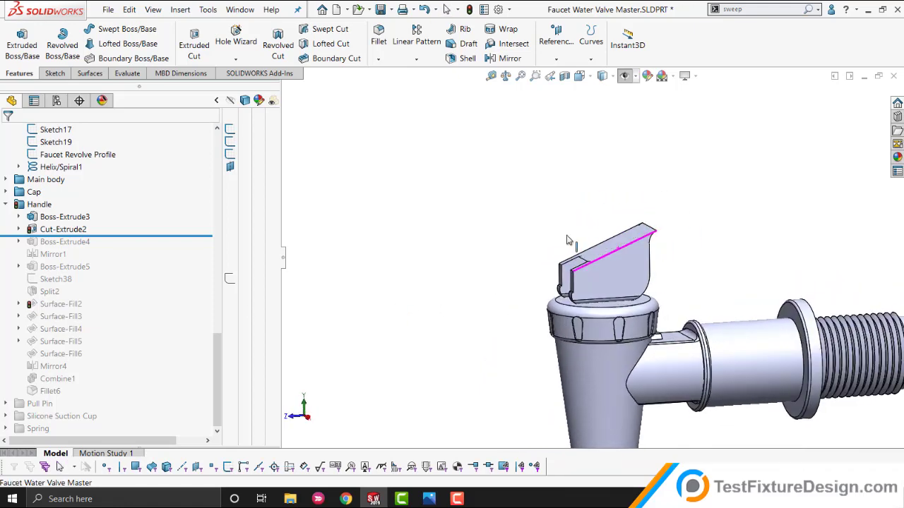
Roll the history forward to just below Boss-Extrude5 and select the side face of the handle's lever arm.
{"action": "left_click_drag", "start_coordinate": [187, 237], "coordinate": [185, 245]}
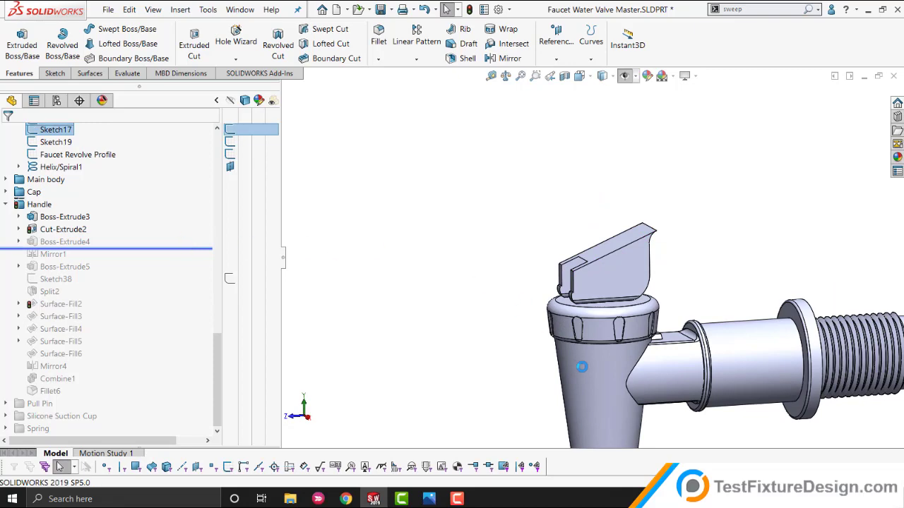
{"action": "key", "text": "Down"}
{"action": "key", "text": "Down"}
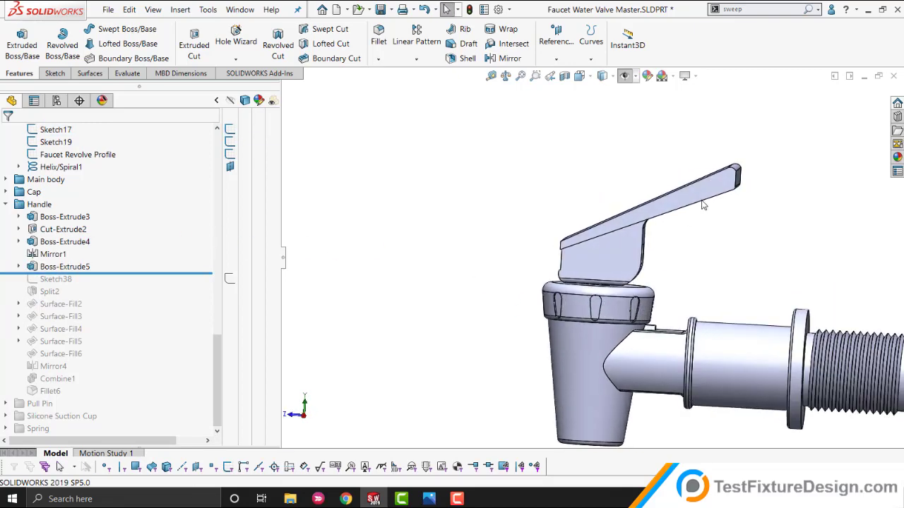
{"action": "left_click", "coordinate": [710, 200]}
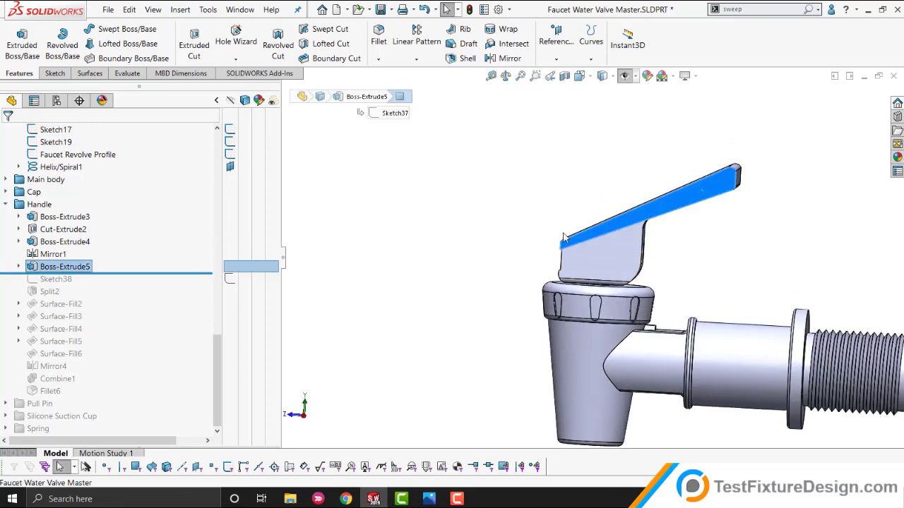
Inspect the lever arm from above and select its flat upper face.
{"action": "scroll", "coordinate": [558, 236], "scroll_direction": "up", "scroll_amount": 2}
{"action": "middle_click_drag", "start_coordinate": [550, 235], "coordinate": [677, 326]}
{"action": "scroll", "coordinate": [610, 273], "scroll_direction": "down", "scroll_amount": 2}
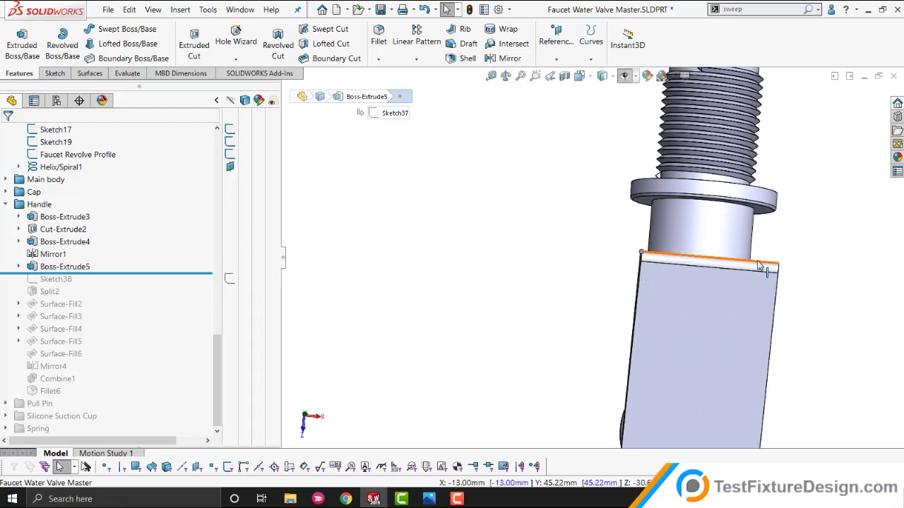
{"action": "middle_click_drag", "start_coordinate": [780, 267], "coordinate": [613, 389]}
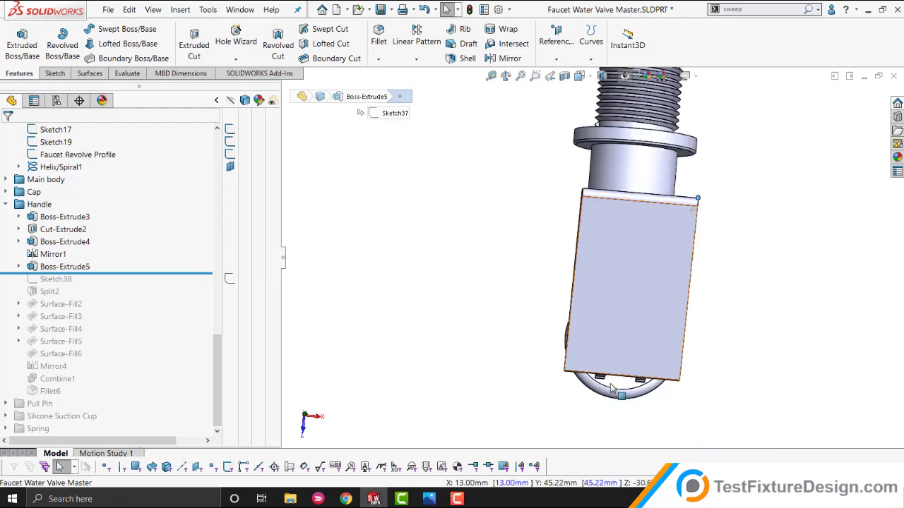
{"action": "left_click", "coordinate": [597, 375]}
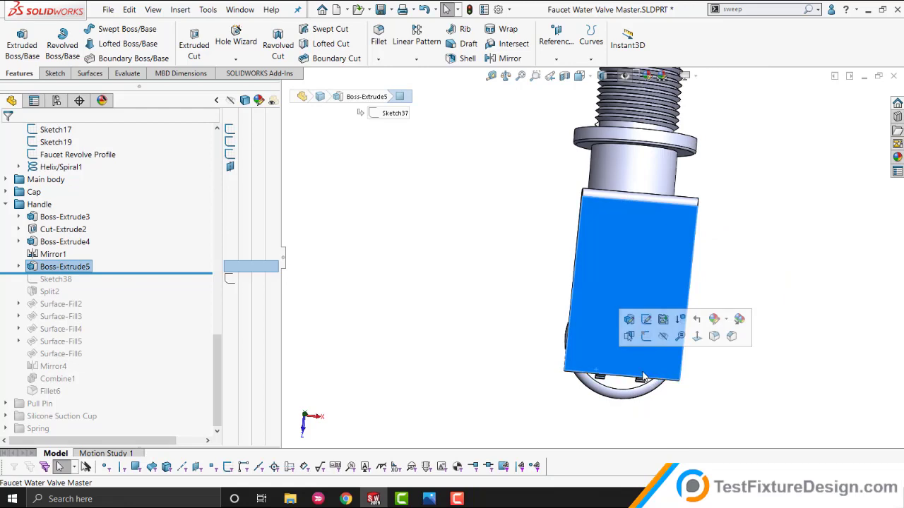
Roll the history forward past Sketch38, highlight its tapered outline, and continue to just below Split2.
{"action": "left_click_drag", "start_coordinate": [176, 275], "coordinate": [176, 281]}
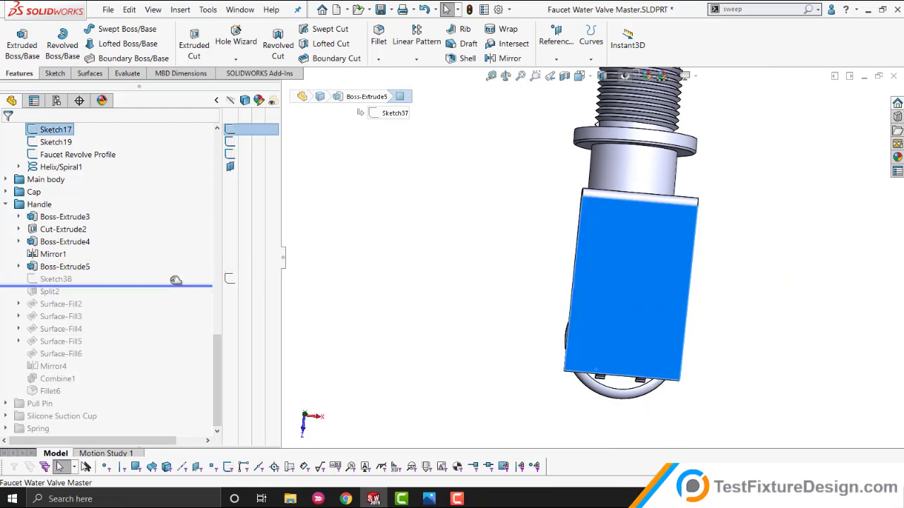
{"action": "left_click", "coordinate": [79, 282]}
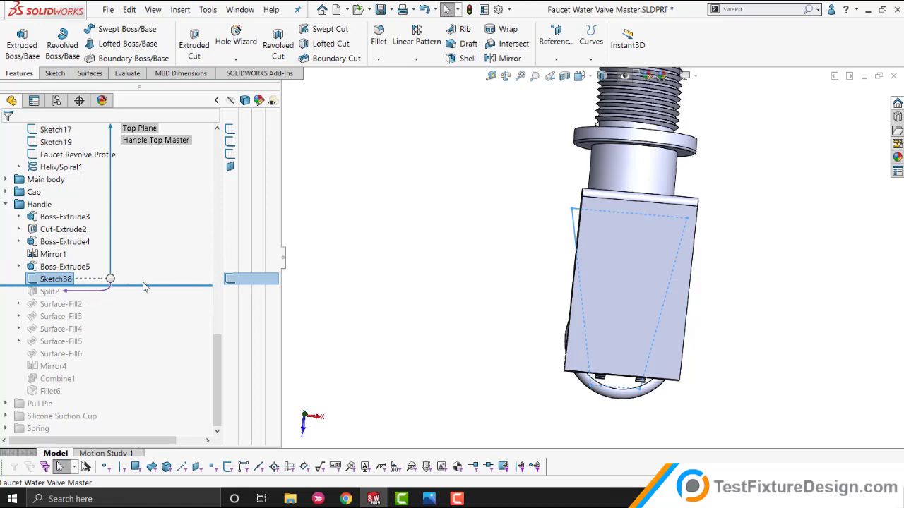
{"action": "left_click_drag", "start_coordinate": [148, 287], "coordinate": [142, 290]}
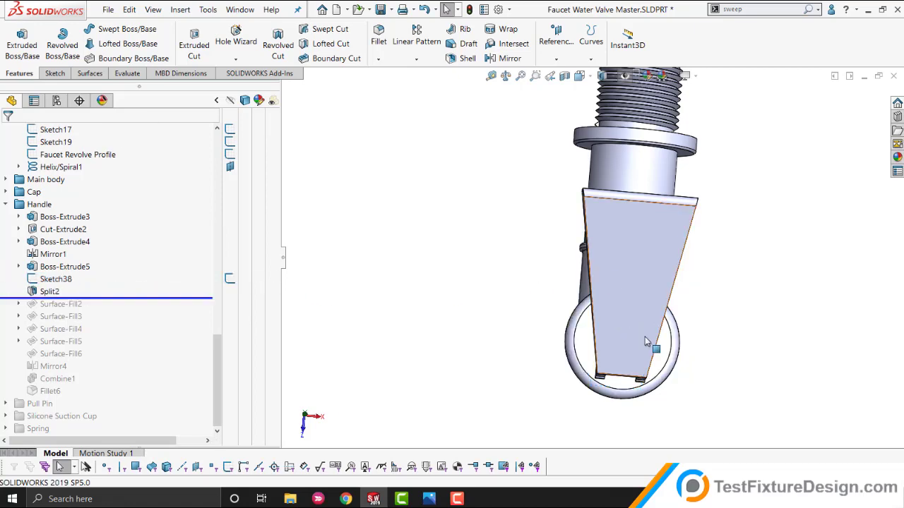
Examine the tapered lever arm and the handle block beneath it from the side and front.
{"action": "middle_click_drag", "start_coordinate": [645, 333], "coordinate": [589, 154]}
{"action": "scroll", "coordinate": [660, 265], "scroll_direction": "up", "scroll_amount": 3}
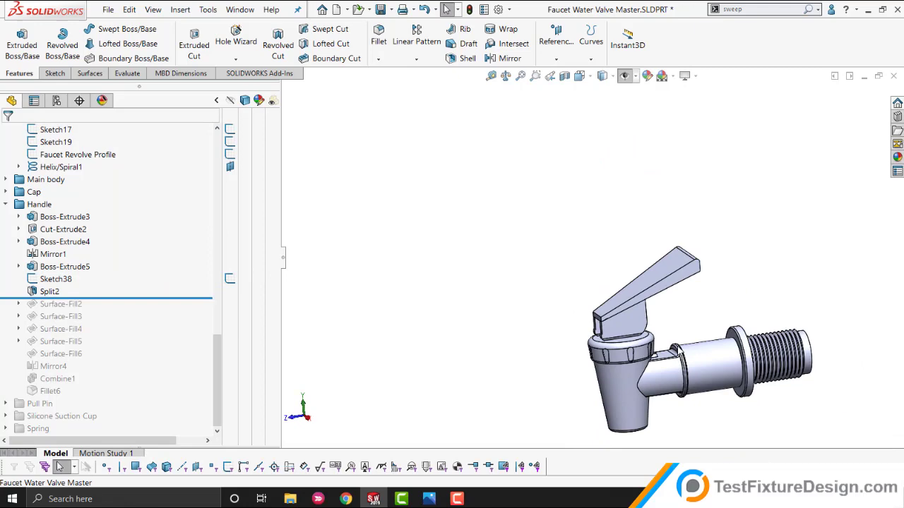
{"action": "scroll", "coordinate": [664, 343], "scroll_direction": "down", "scroll_amount": 3}
{"action": "middle_click_drag", "start_coordinate": [617, 330], "coordinate": [654, 330]}
{"action": "scroll", "coordinate": [661, 327], "scroll_direction": "up", "scroll_amount": 1}
{"action": "scroll", "coordinate": [742, 323], "scroll_direction": "down", "scroll_amount": 2}
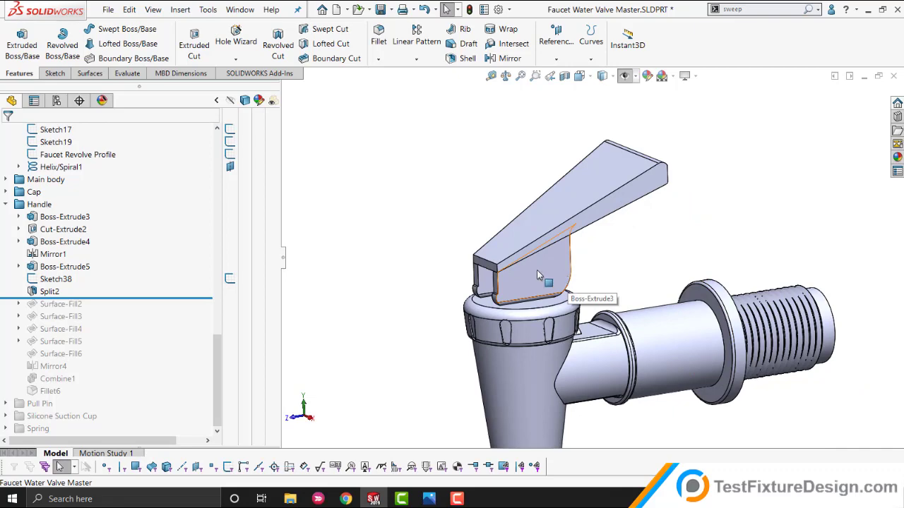
{"action": "middle_click_drag", "start_coordinate": [532, 264], "coordinate": [536, 262]}
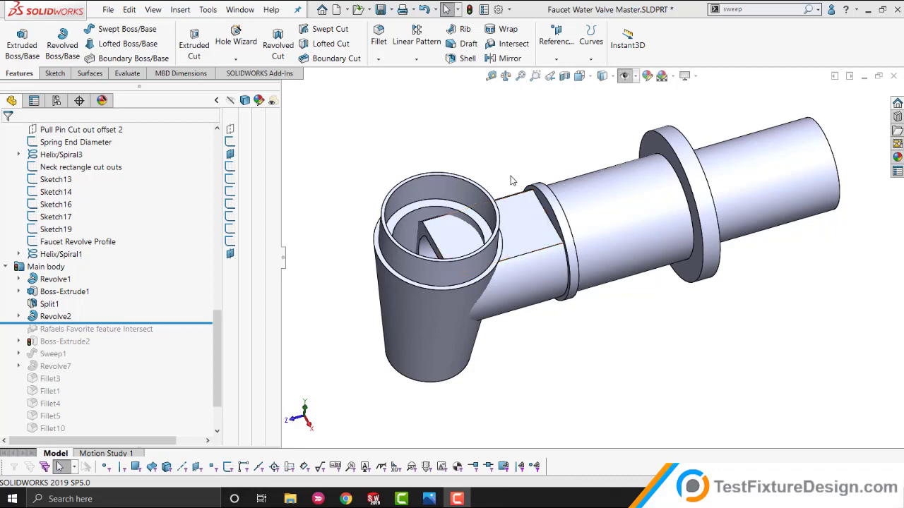
Open the main body's Rafaels Favorite feature Intersect for editing and examine its region preview around the valve bore.
{"action": "middle_click_drag", "start_coordinate": [587, 328], "coordinate": [598, 377]}
{"action": "scroll", "coordinate": [542, 196], "scroll_direction": "down", "scroll_amount": 1}
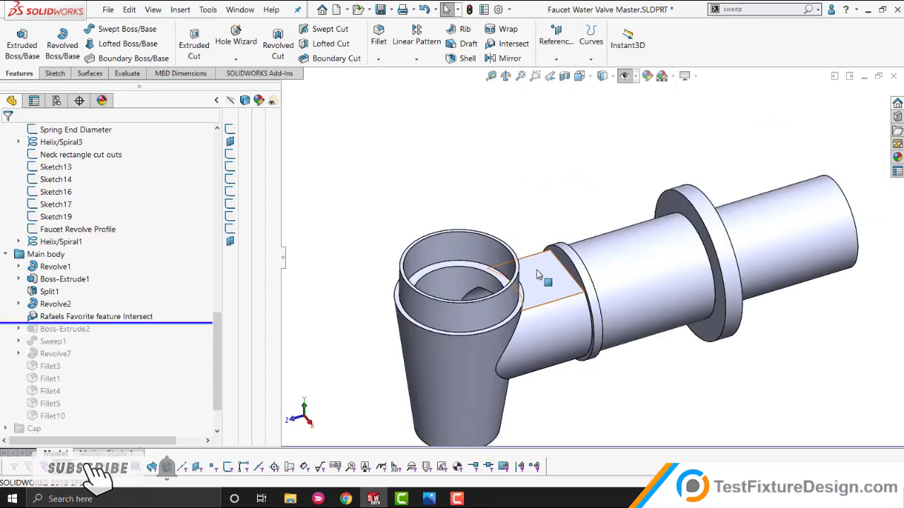
{"action": "middle_click_drag", "start_coordinate": [544, 292], "coordinate": [526, 289]}
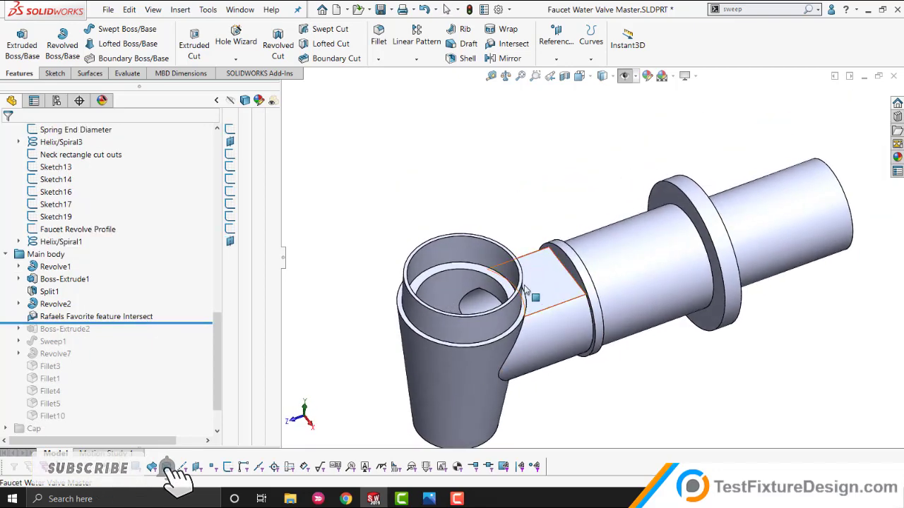
{"action": "left_click", "coordinate": [109, 316]}
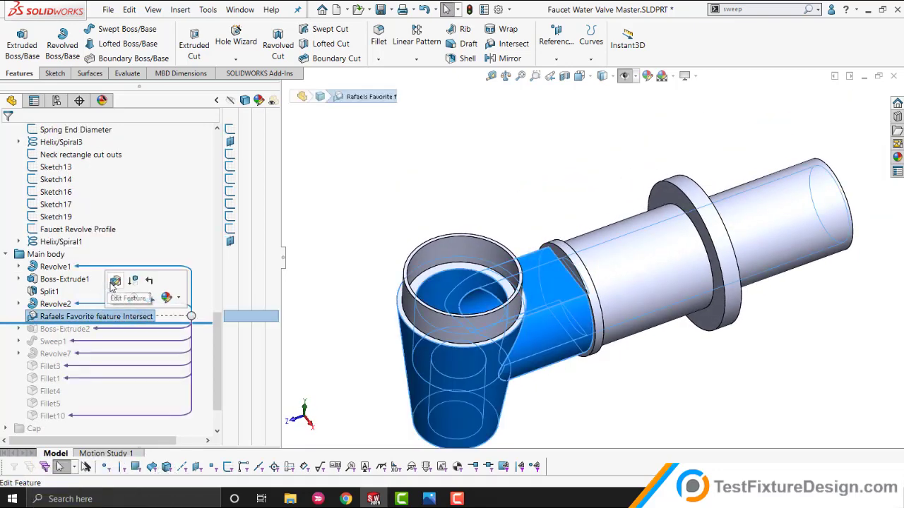
{"action": "left_click", "coordinate": [113, 281]}
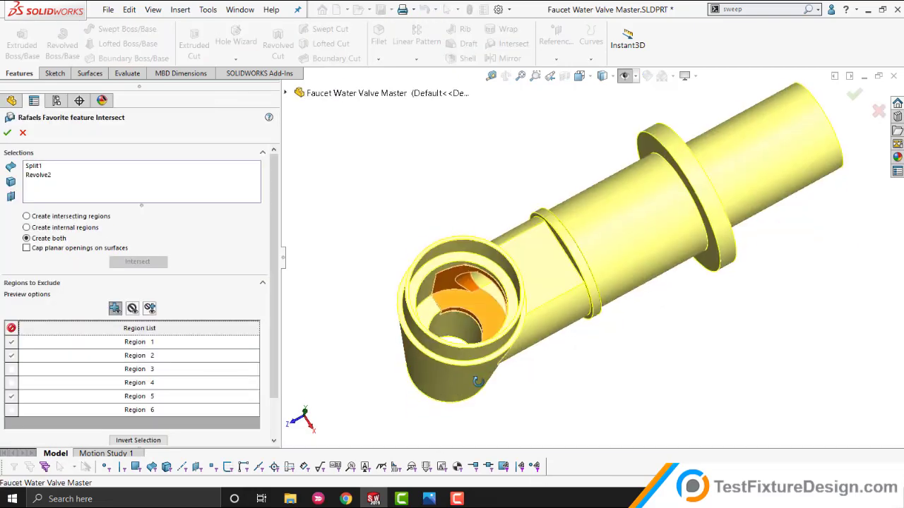
{"action": "middle_click_drag", "start_coordinate": [480, 298], "coordinate": [415, 281]}
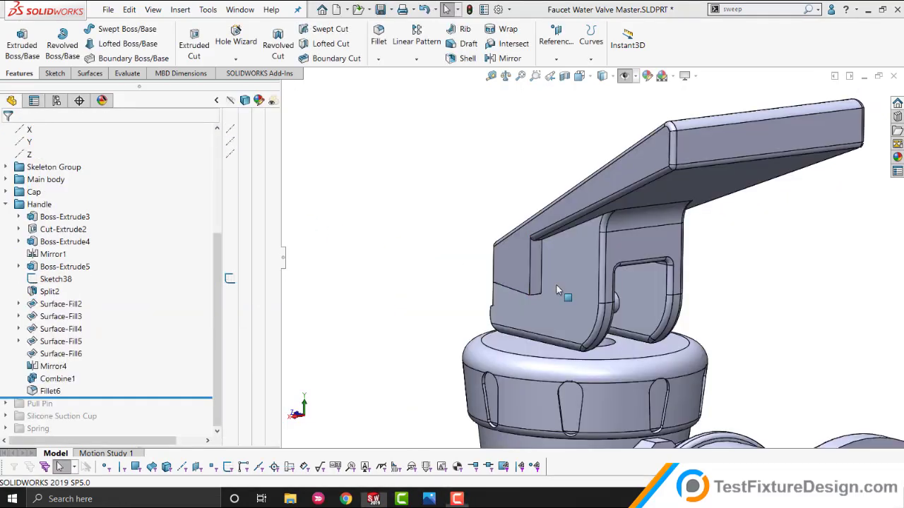
Select the outer face and the underside face of the pad on the finished handle's side to identify their source features.
{"action": "scroll", "coordinate": [544, 276], "scroll_direction": "down", "scroll_amount": 3}
{"action": "left_click", "coordinate": [521, 250]}
{"action": "middle_click_drag", "start_coordinate": [511, 258], "coordinate": [513, 300]}
{"action": "left_click", "coordinate": [498, 257]}
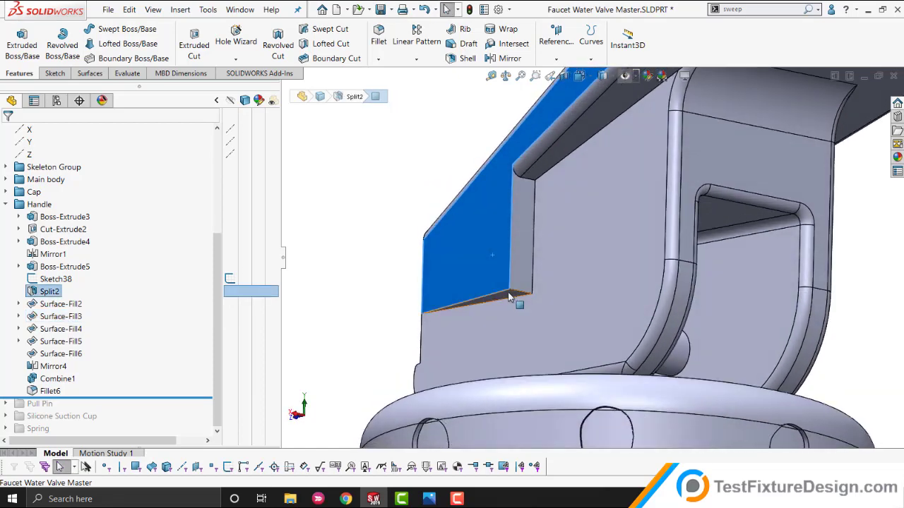
{"action": "left_click", "coordinate": [508, 296]}
{"action": "middle_click_drag", "start_coordinate": [473, 265], "coordinate": [441, 286]}
{"action": "scroll", "coordinate": [462, 251], "scroll_direction": "down", "scroll_amount": 4}
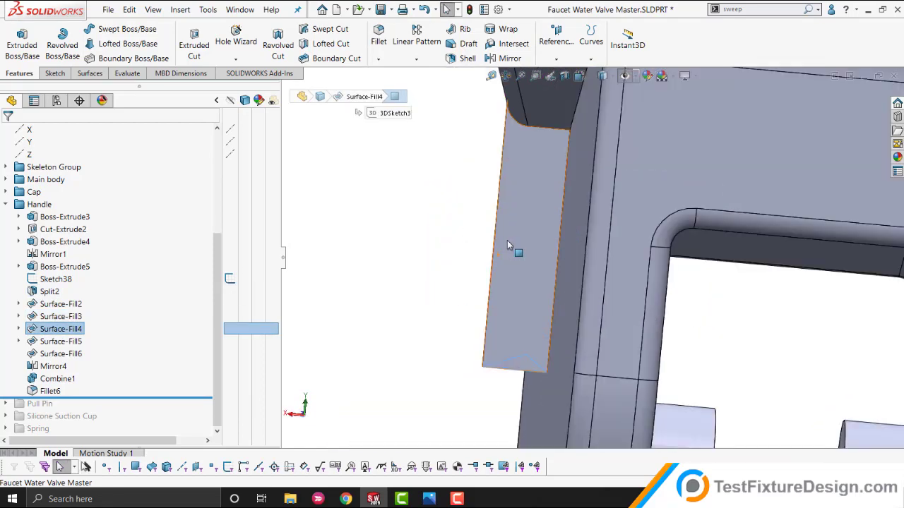
Clear the selection and examine the handle's side pad from the end and from the side.
{"action": "scroll", "coordinate": [509, 242], "scroll_direction": "down", "scroll_amount": 2}
{"action": "scroll", "coordinate": [542, 253], "scroll_direction": "up", "scroll_amount": 4}
{"action": "mouse_move", "coordinate": [538, 240]}
{"action": "middle_mouse_down"}
{"action": "mouse_move", "coordinate": [716, 245]}
{"action": "mouse_move", "coordinate": [656, 261]}
{"action": "middle_mouse_up"}
{"action": "left_click", "coordinate": [604, 282]}
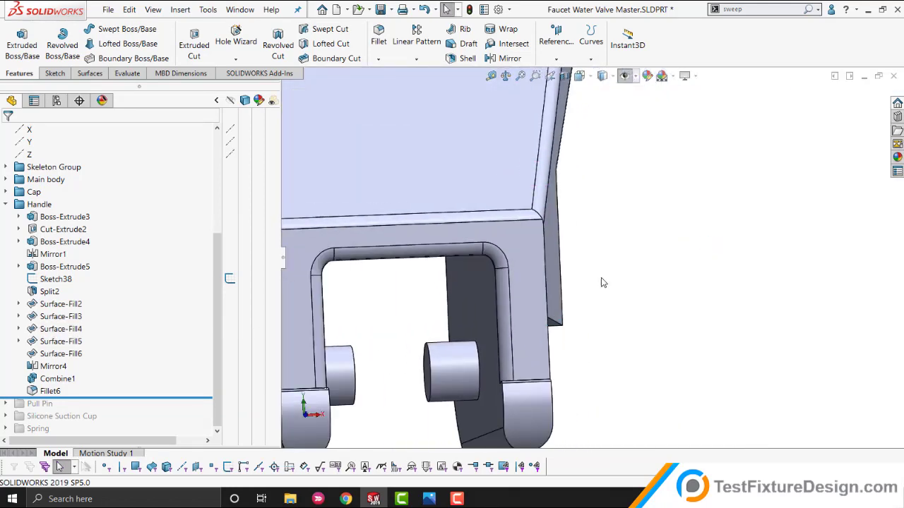
{"action": "middle_click_drag", "start_coordinate": [602, 282], "coordinate": [735, 235]}
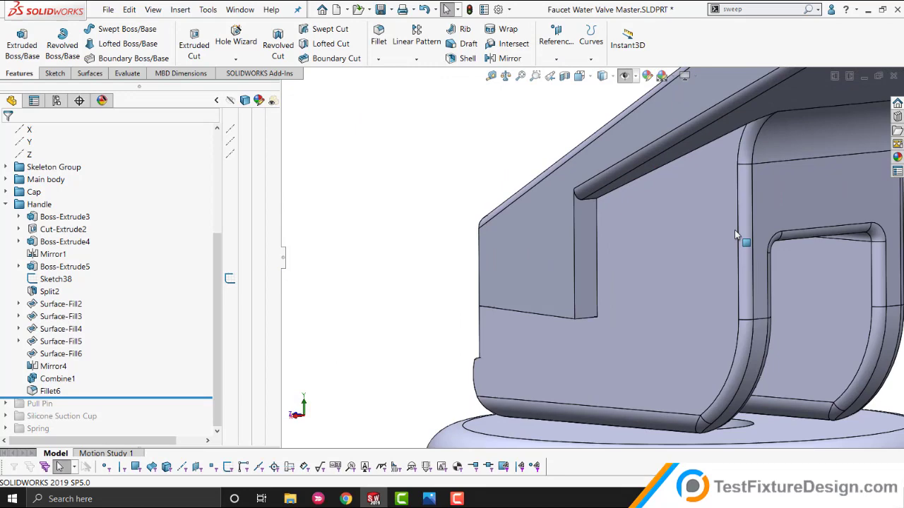
Roll the history back to just below Split2 and inspect the gap between the lever arm and the handle block.
{"action": "scroll", "coordinate": [735, 235], "scroll_direction": "down", "scroll_amount": 1}
{"action": "left_click_drag", "start_coordinate": [139, 399], "coordinate": [132, 308]}
{"action": "scroll", "coordinate": [579, 257], "scroll_direction": "up", "scroll_amount": 5}
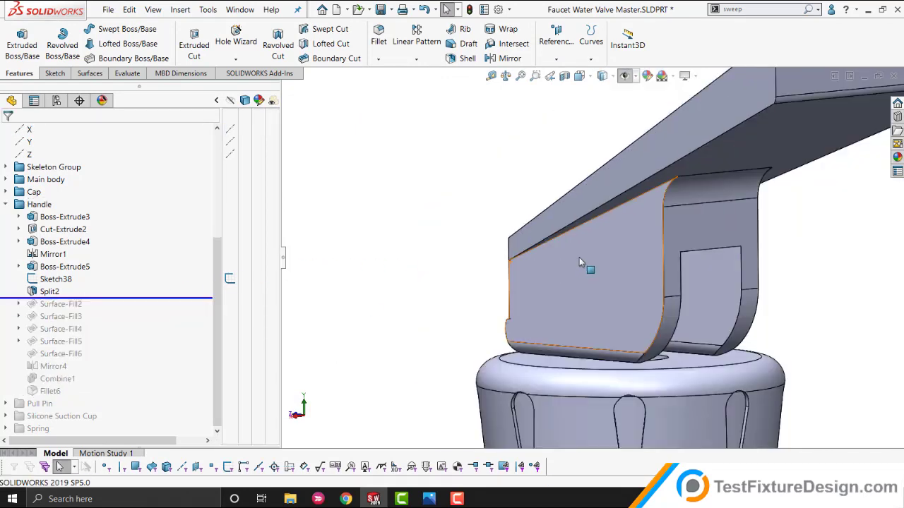
{"action": "middle_click_drag", "start_coordinate": [578, 256], "coordinate": [588, 257]}
{"action": "scroll", "coordinate": [567, 243], "scroll_direction": "down", "scroll_amount": 8}
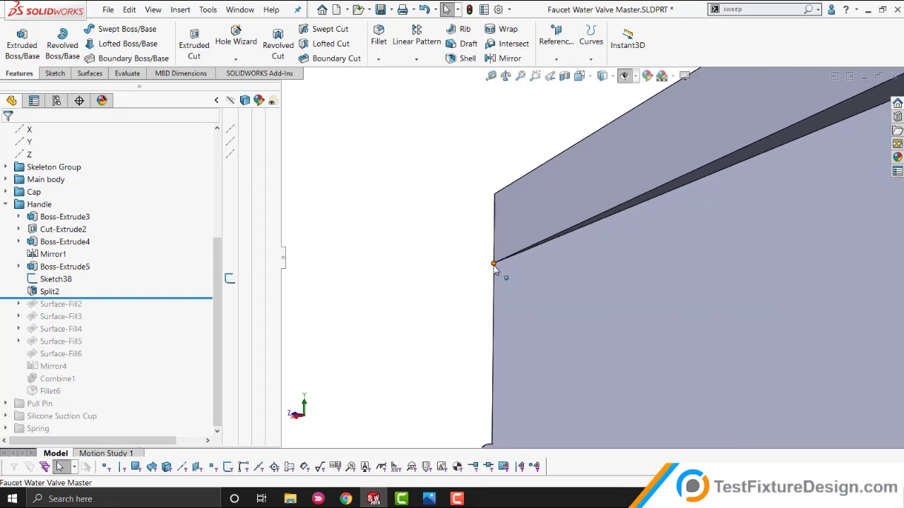
Select the gap's corner vertex, the lever arm's lower edge, and the handle block's side face in turn.
{"action": "left_click", "coordinate": [495, 262]}
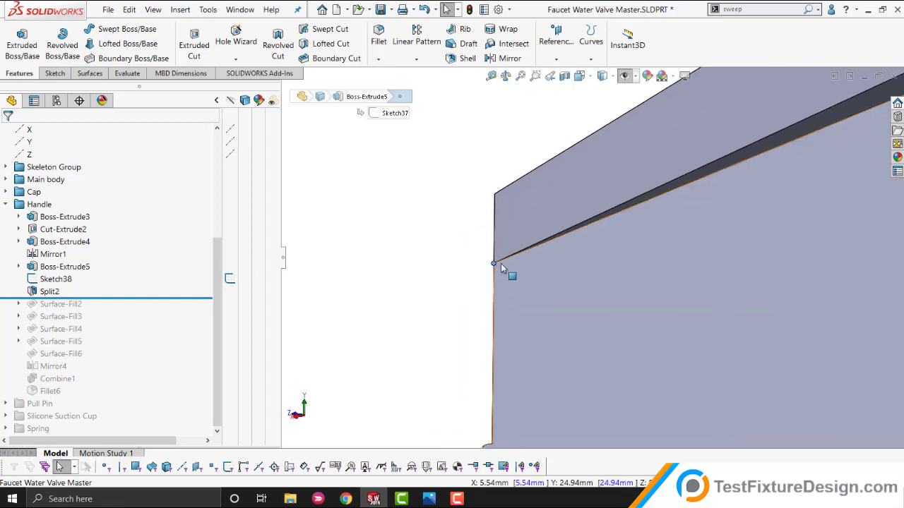
{"action": "left_click", "coordinate": [712, 170]}
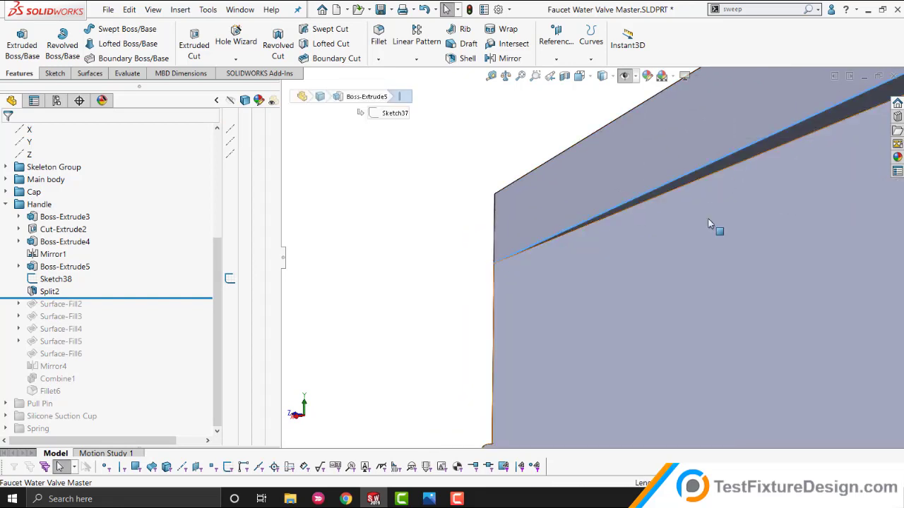
{"action": "left_click", "coordinate": [703, 368]}
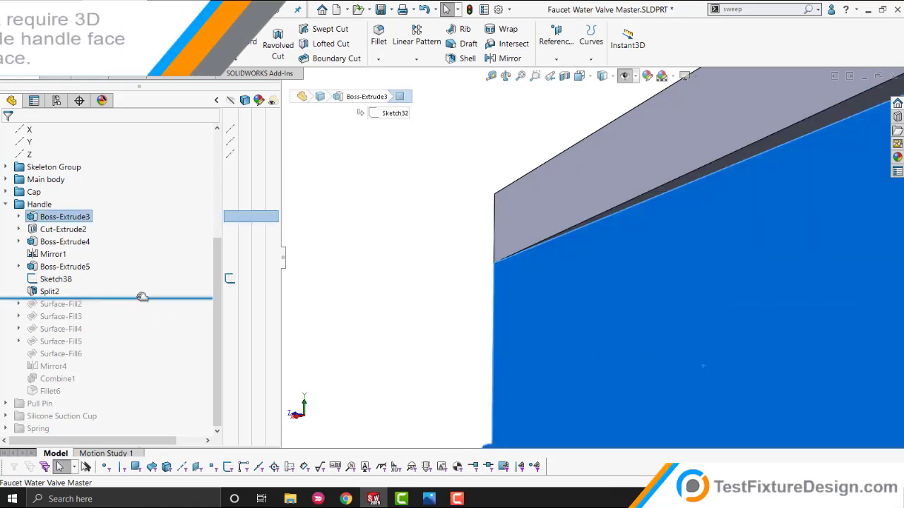
Roll the history forward to just below Surface-Fill2 and pick the fill's upper corner and the handle block's sloped edge.
{"action": "left_click_drag", "start_coordinate": [142, 298], "coordinate": [140, 311]}
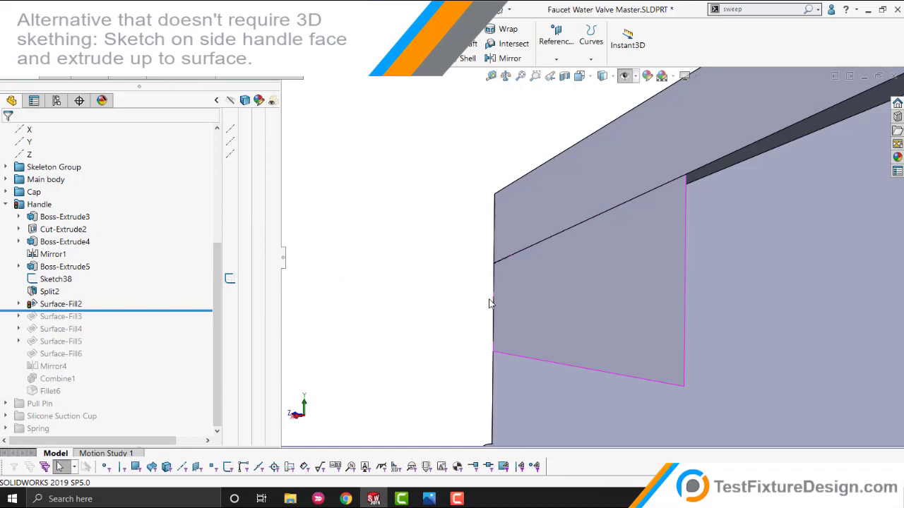
{"action": "middle_click_drag", "start_coordinate": [490, 303], "coordinate": [591, 240]}
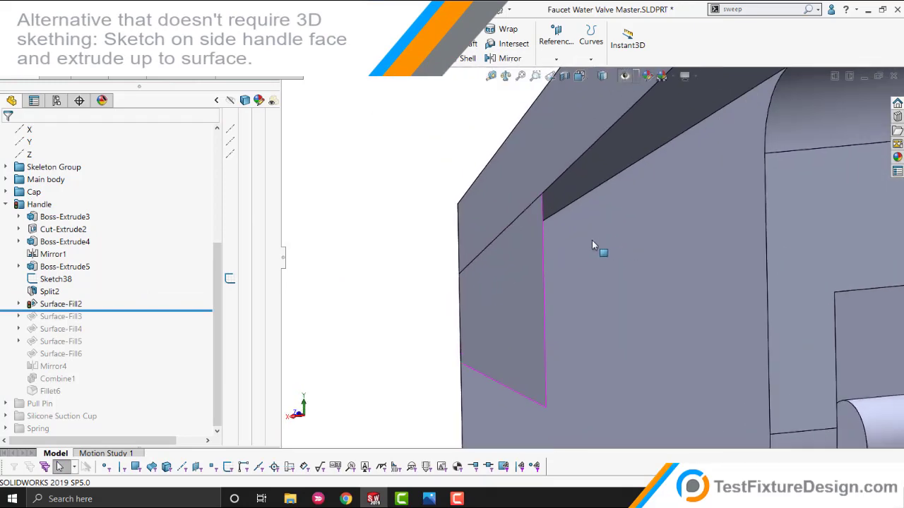
{"action": "left_click", "coordinate": [549, 201]}
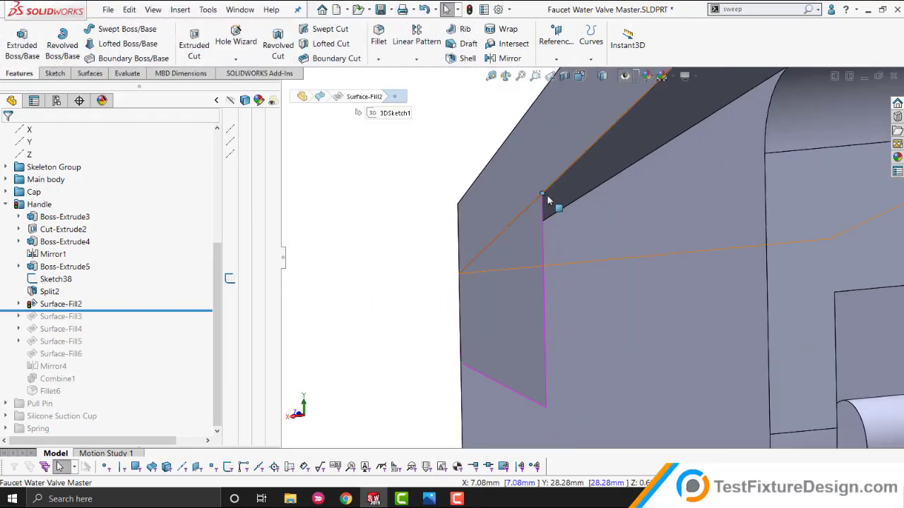
{"action": "left_click", "coordinate": [598, 186]}
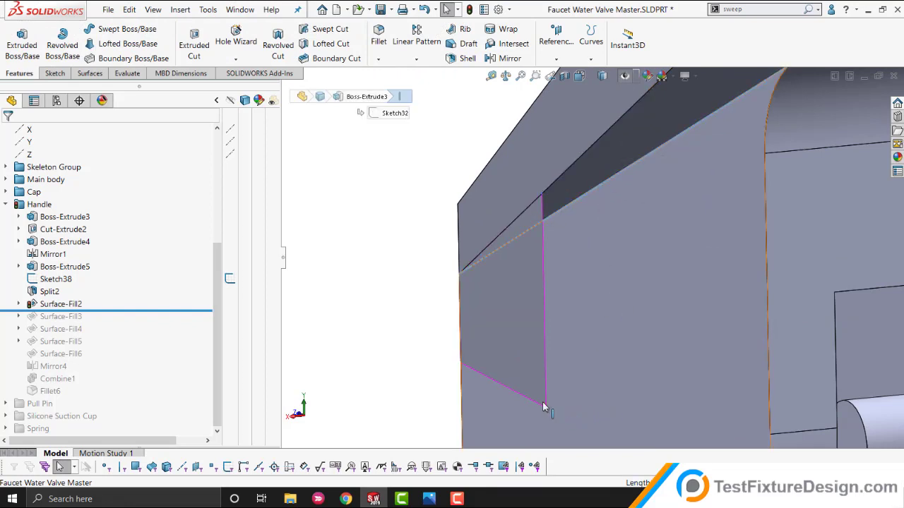
Roll the history forward to just below Surface-Fill3 and inspect the narrow end surface and the open lower edge.
{"action": "left_click_drag", "start_coordinate": [185, 326], "coordinate": [186, 329]}
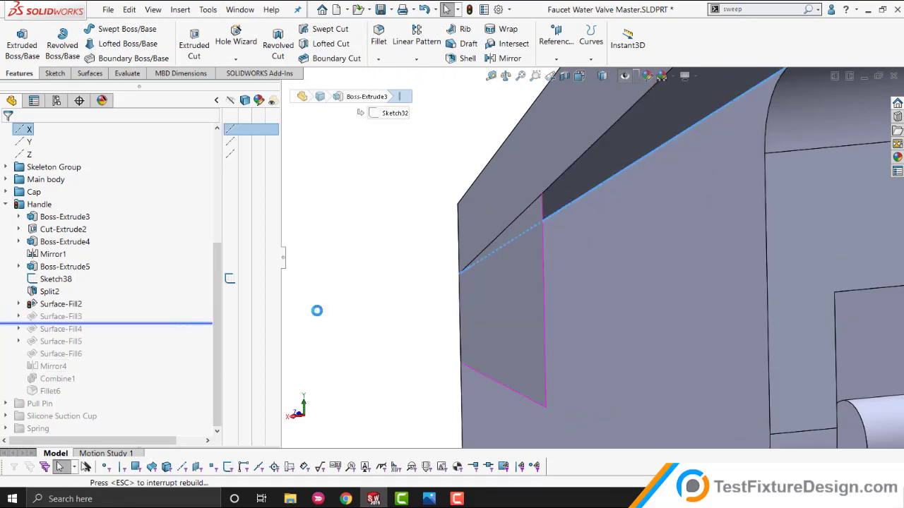
{"action": "mouse_move", "coordinate": [496, 375]}
{"action": "middle_mouse_down"}
{"action": "mouse_move", "coordinate": [520, 389]}
{"action": "mouse_move", "coordinate": [549, 336]}
{"action": "mouse_move", "coordinate": [512, 380]}
{"action": "middle_mouse_up"}
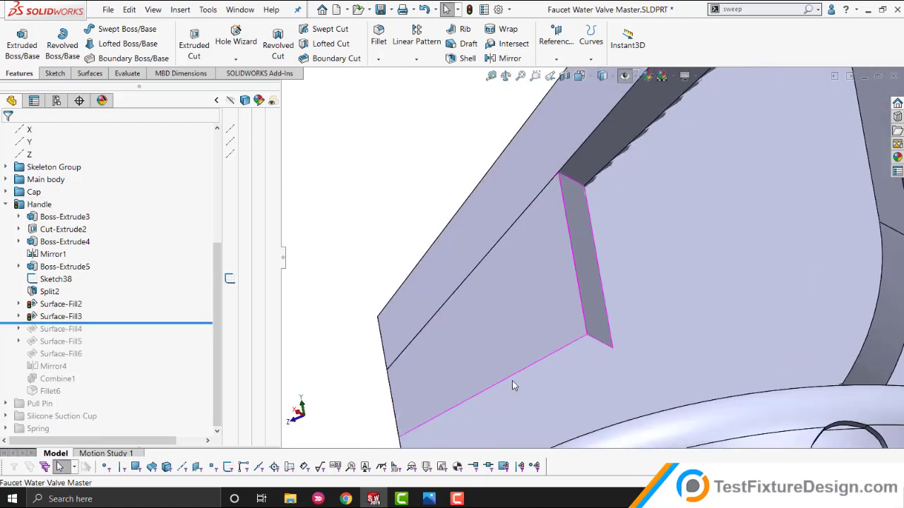
{"action": "left_click", "coordinate": [413, 432]}
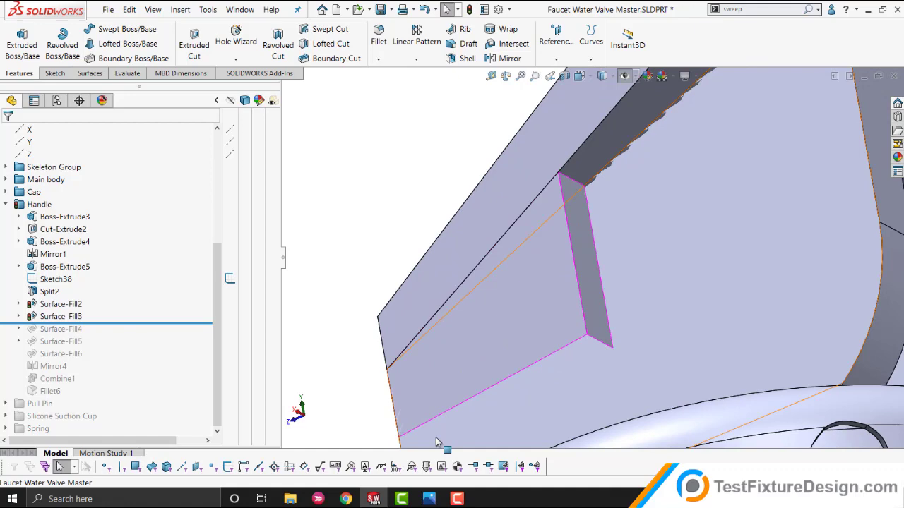
Roll the history forward to just below Surface-Fill4 and select the handle block's side face behind the new surfaces.
{"action": "left_click_drag", "start_coordinate": [115, 322], "coordinate": [110, 337]}
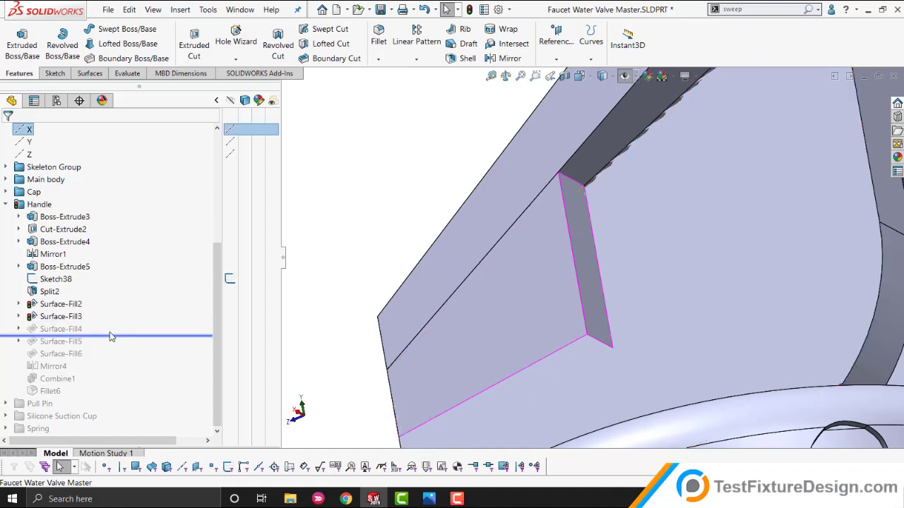
{"action": "left_click", "coordinate": [709, 246]}
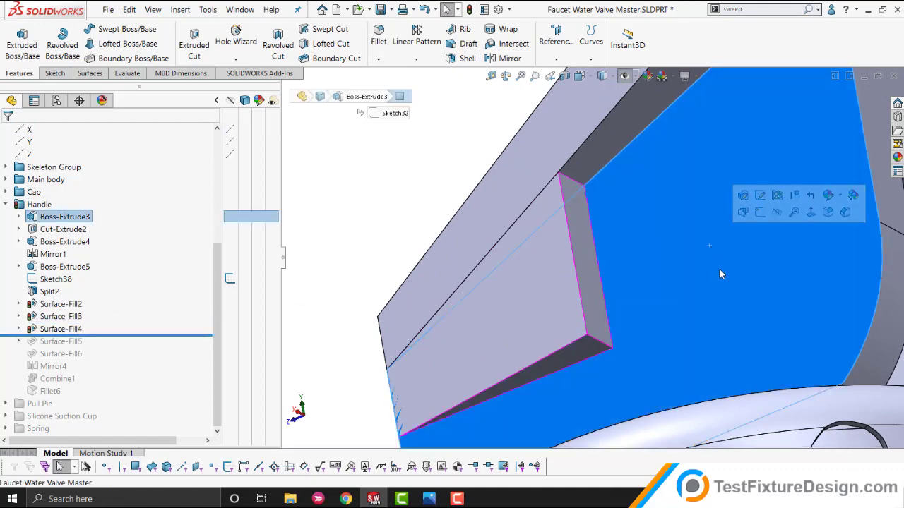
{"action": "middle_click_drag", "start_coordinate": [720, 269], "coordinate": [695, 307]}
{"action": "middle_click_drag", "start_coordinate": [714, 274], "coordinate": [662, 286]}
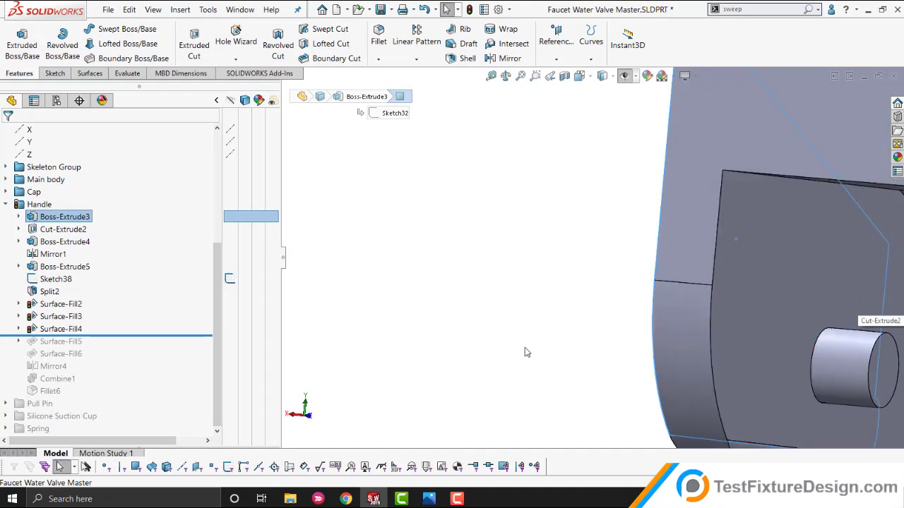
Roll the history forward to just below Surface-Fill6.
{"action": "middle_click_drag", "start_coordinate": [621, 347], "coordinate": [419, 320]}
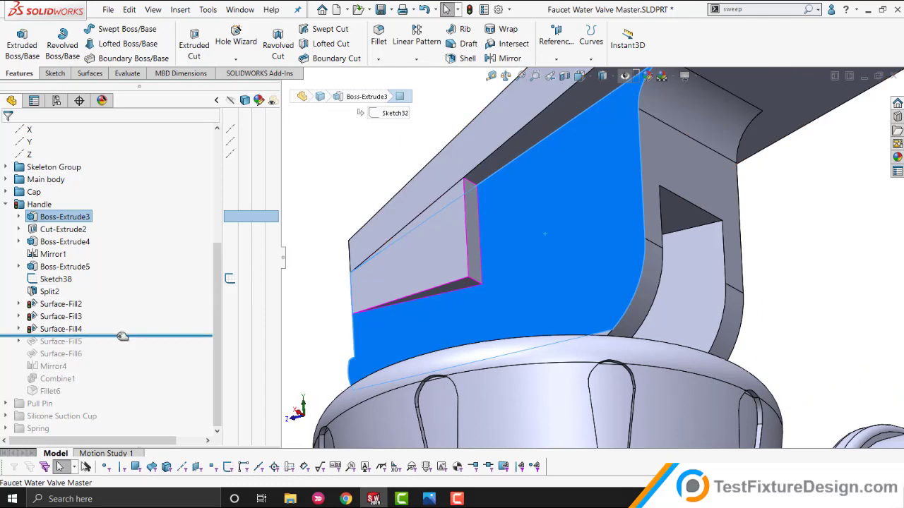
{"action": "left_click_drag", "start_coordinate": [122, 336], "coordinate": [115, 350]}
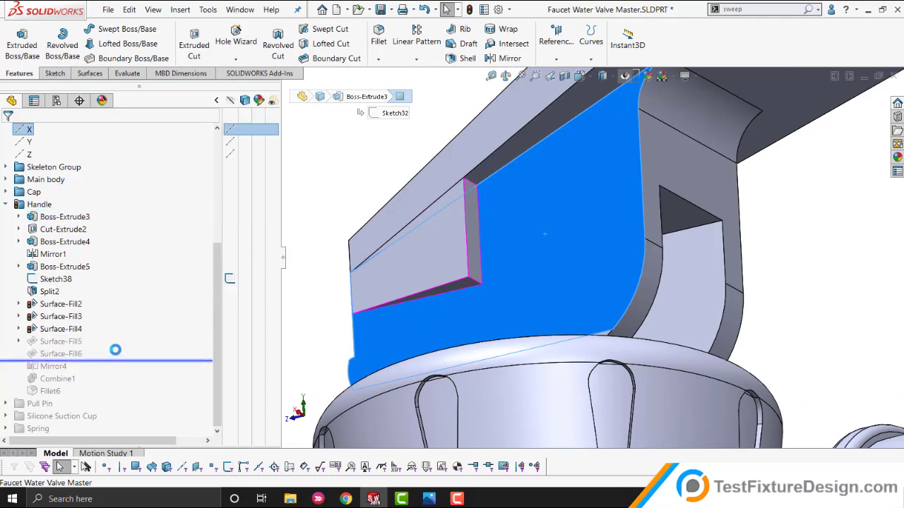
Inspect the filled surfaces on the side of the handle block, selecting the large side surface and the narrow end surface.
{"action": "scroll", "coordinate": [446, 290], "scroll_direction": "up", "scroll_amount": 1}
{"action": "middle_click_drag", "start_coordinate": [450, 288], "coordinate": [458, 300]}
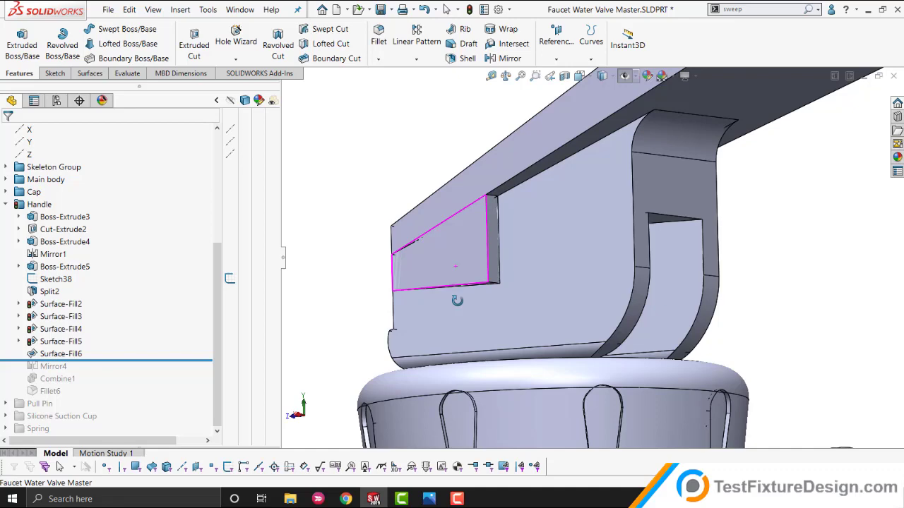
{"action": "scroll", "coordinate": [482, 213], "scroll_direction": "down", "scroll_amount": 2}
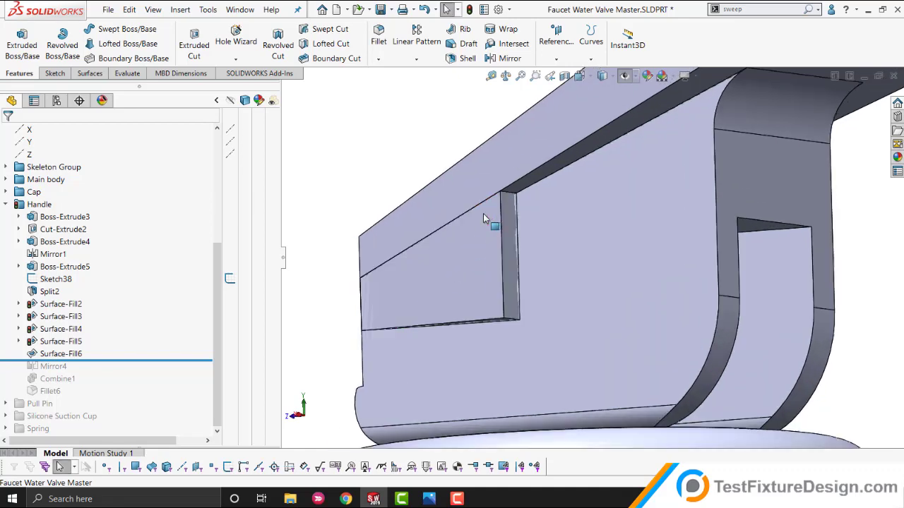
{"action": "left_click", "coordinate": [468, 271]}
{"action": "left_click", "coordinate": [507, 283]}
{"action": "scroll", "coordinate": [424, 293], "scroll_direction": "up", "scroll_amount": 2}
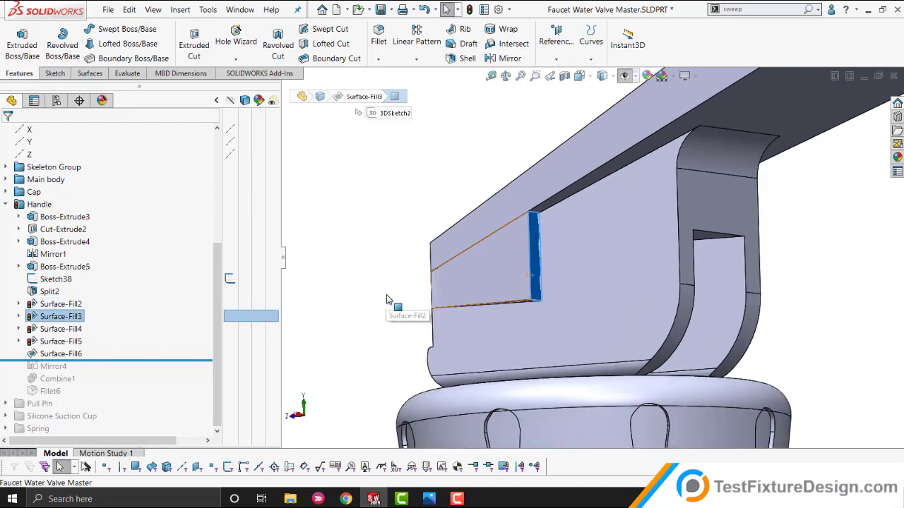
Roll the history forward to just below Mirror4 and inspect the front and both sides of the handle.
{"action": "middle_click_drag", "start_coordinate": [430, 299], "coordinate": [490, 294]}
{"action": "scroll", "coordinate": [423, 284], "scroll_direction": "up", "scroll_amount": 2}
{"action": "scroll", "coordinate": [408, 280], "scroll_direction": "down", "scroll_amount": 2}
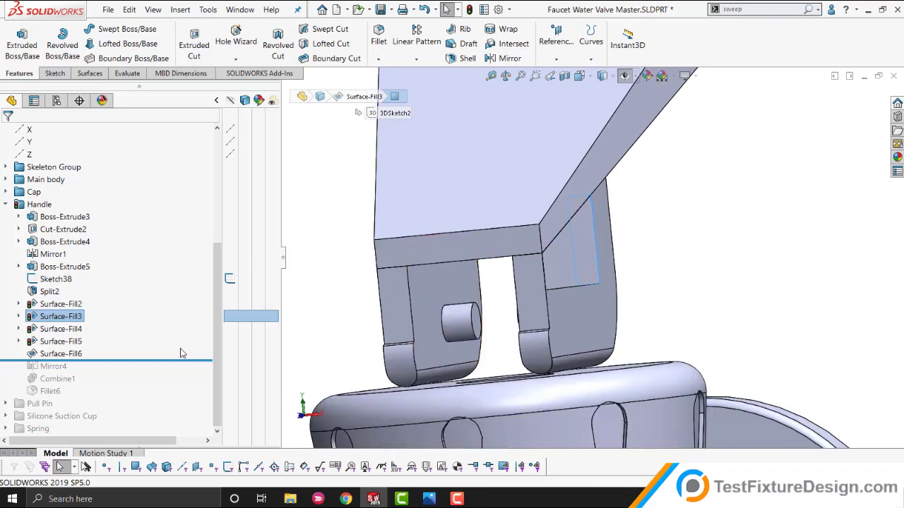
{"action": "left_click_drag", "start_coordinate": [179, 360], "coordinate": [174, 371]}
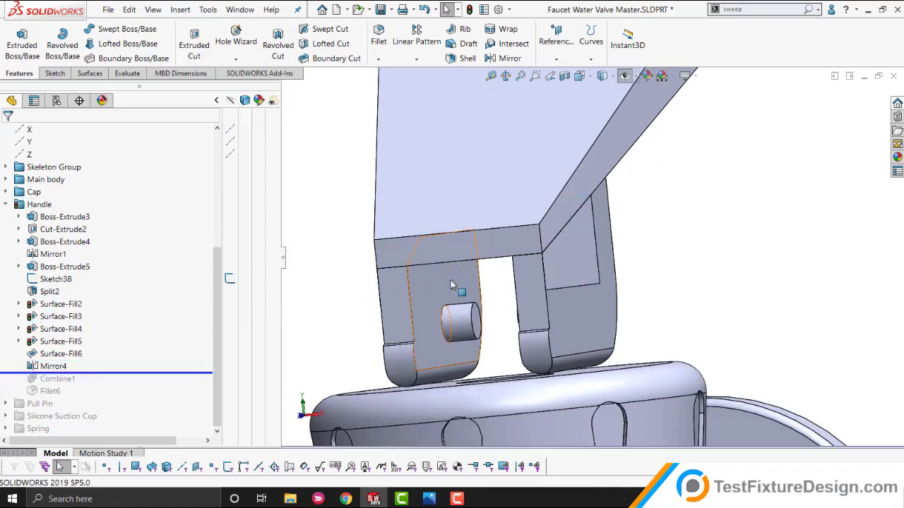
{"action": "middle_click_drag", "start_coordinate": [452, 276], "coordinate": [426, 284]}
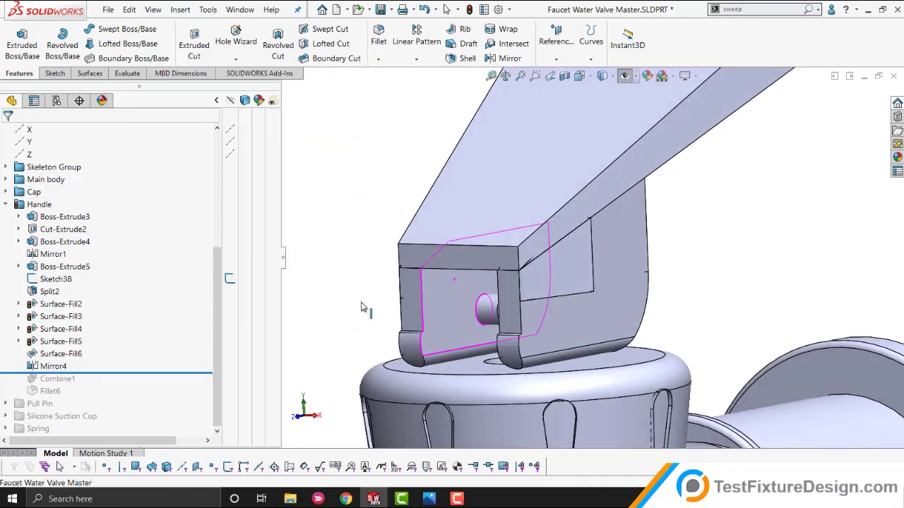
{"action": "scroll", "coordinate": [357, 309], "scroll_direction": "down", "scroll_amount": 1}
Roll the history forward to just below Combine1 and on to the end of the feature tree.
{"action": "left_click_drag", "start_coordinate": [181, 374], "coordinate": [171, 380]}
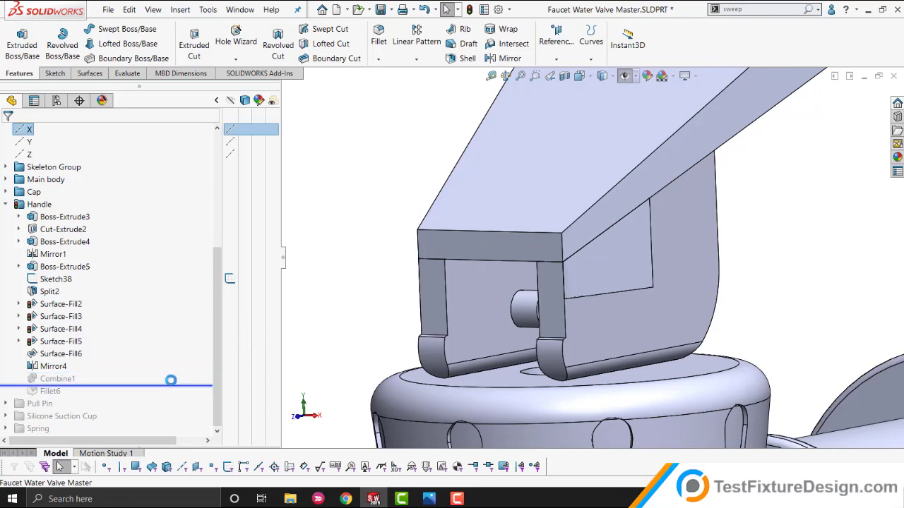
{"action": "scroll", "coordinate": [536, 244], "scroll_direction": "up", "scroll_amount": 2}
{"action": "middle_click_drag", "start_coordinate": [549, 236], "coordinate": [500, 246]}
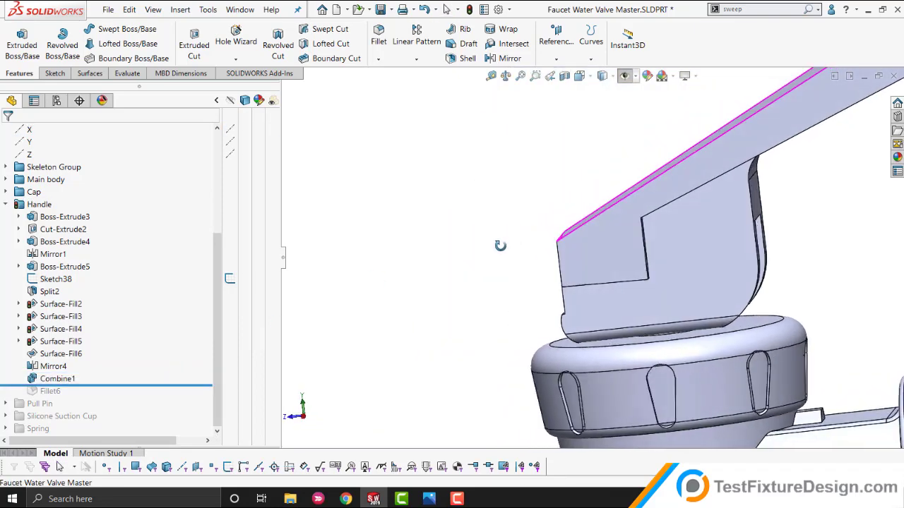
{"action": "scroll", "coordinate": [692, 201], "scroll_direction": "up", "scroll_amount": 2}
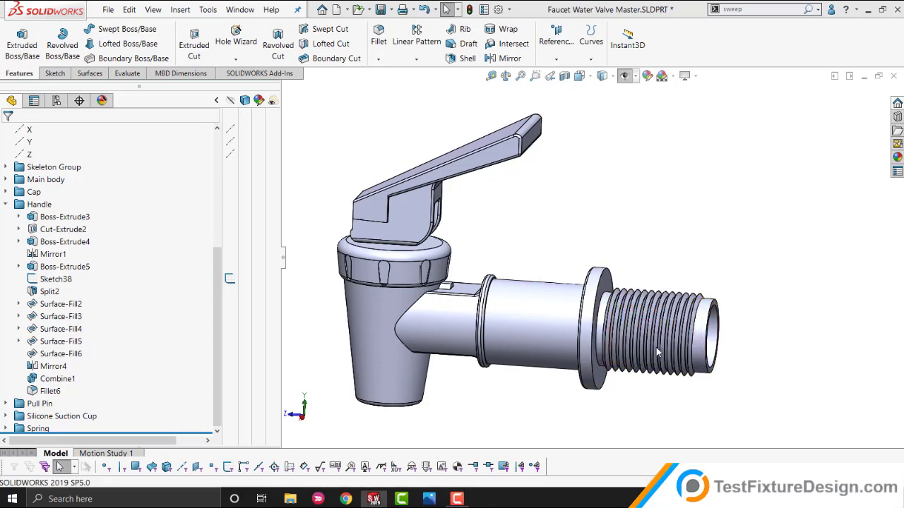
Examine the threaded end of the main body up close.
{"action": "scroll", "coordinate": [655, 346], "scroll_direction": "down", "scroll_amount": 2}
{"action": "left_click", "coordinate": [627, 300]}
{"action": "left_click", "coordinate": [565, 181]}
{"action": "scroll", "coordinate": [565, 187], "scroll_direction": "up", "scroll_amount": 2}
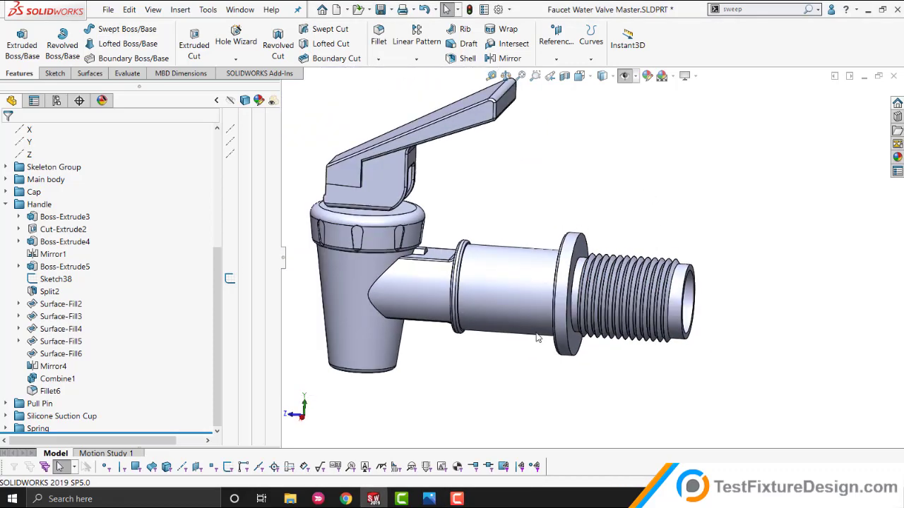
Switch to Photos and browse the caliper photos of the threaded end, starting from IMG_2186.jpg.
{"action": "left_click", "coordinate": [432, 499]}
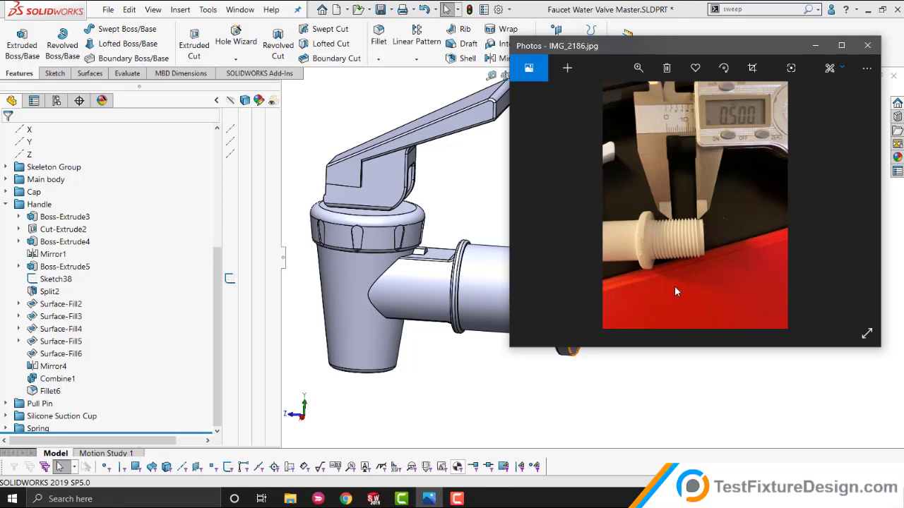
{"action": "key", "text": "Right"}
{"action": "key", "text": "Right"}
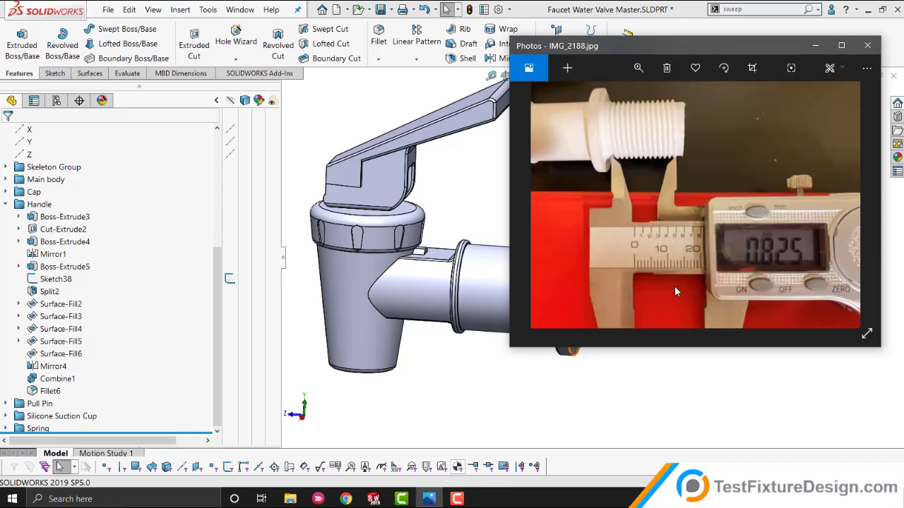
{"action": "key", "text": "Right"}
{"action": "left_click", "coordinate": [478, 208]}
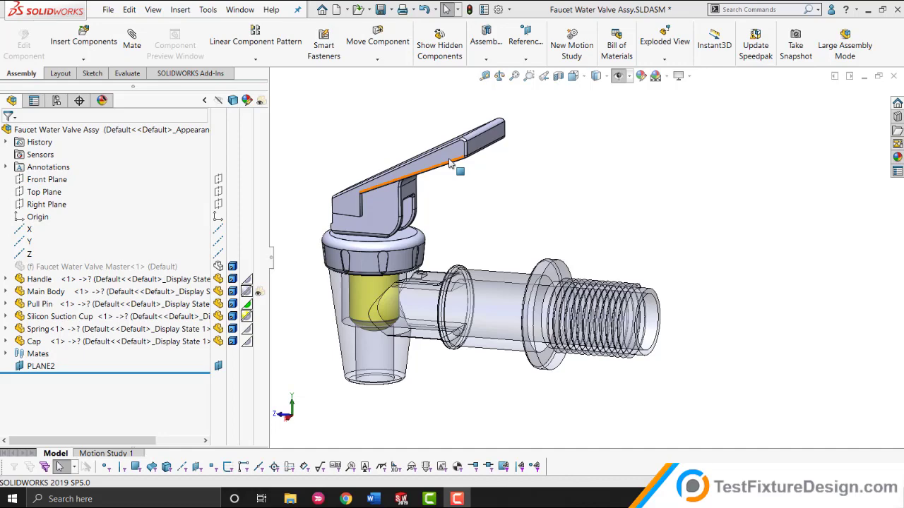
In the faucet water valve assembly, swing the handle partly upward to lift the pull pin.
{"action": "left_click_drag", "start_coordinate": [447, 156], "coordinate": [431, 130]}
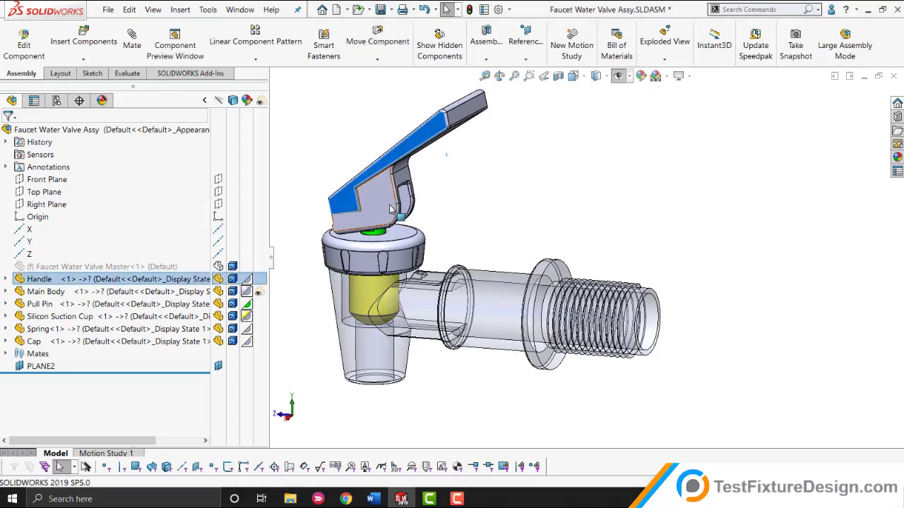
{"action": "scroll", "coordinate": [392, 207], "scroll_direction": "down", "scroll_amount": 2}
{"action": "scroll", "coordinate": [384, 212], "scroll_direction": "up", "scroll_amount": 3}
Select the handle's rounded bottom faces together with the cap's flat top face, and clear the selection.
{"action": "left_click", "coordinate": [371, 267]}
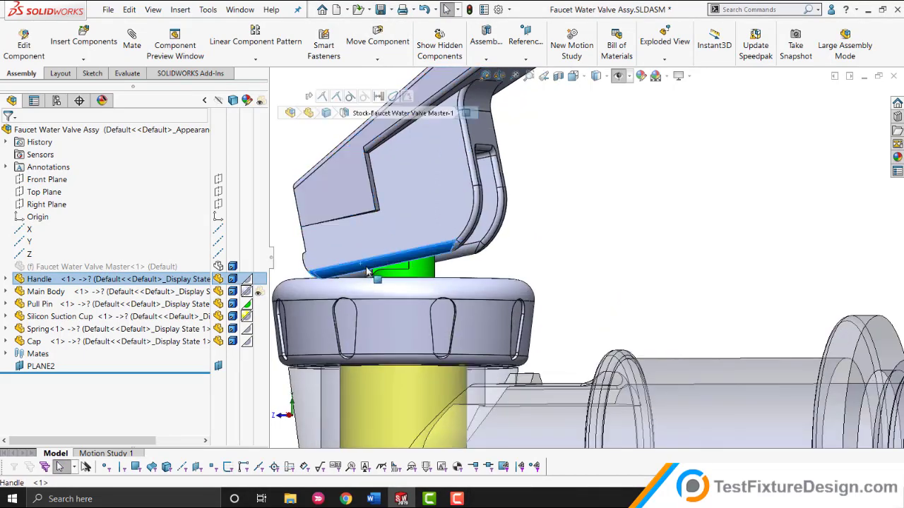
{"action": "middle_click_drag", "start_coordinate": [400, 264], "coordinate": [388, 304]}
{"action": "left_click", "coordinate": [317, 269], "text": "ctrl"}
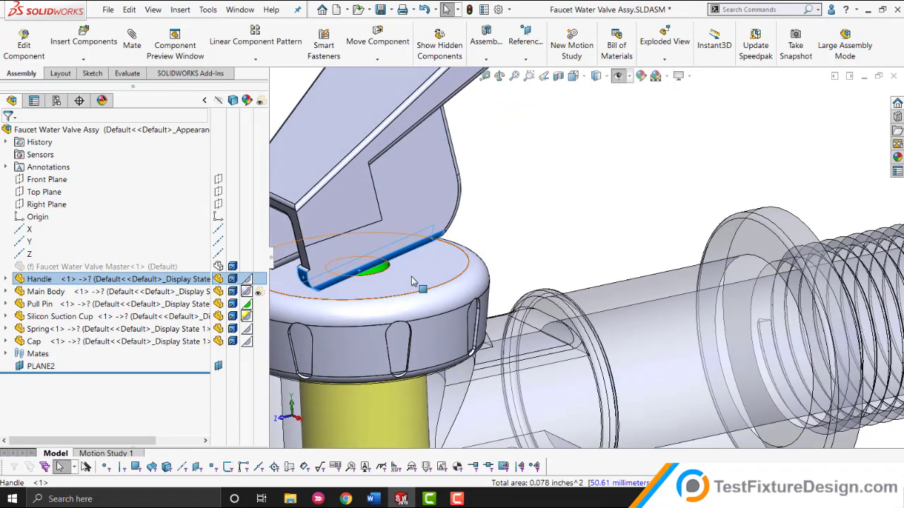
{"action": "left_click", "coordinate": [413, 280], "text": "ctrl"}
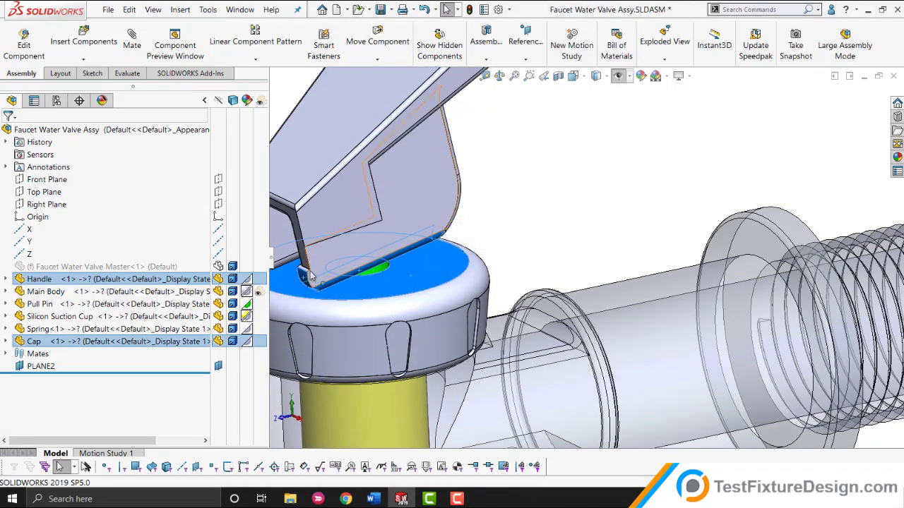
{"action": "left_click", "coordinate": [583, 159]}
{"action": "scroll", "coordinate": [579, 206], "scroll_direction": "up", "scroll_amount": 2}
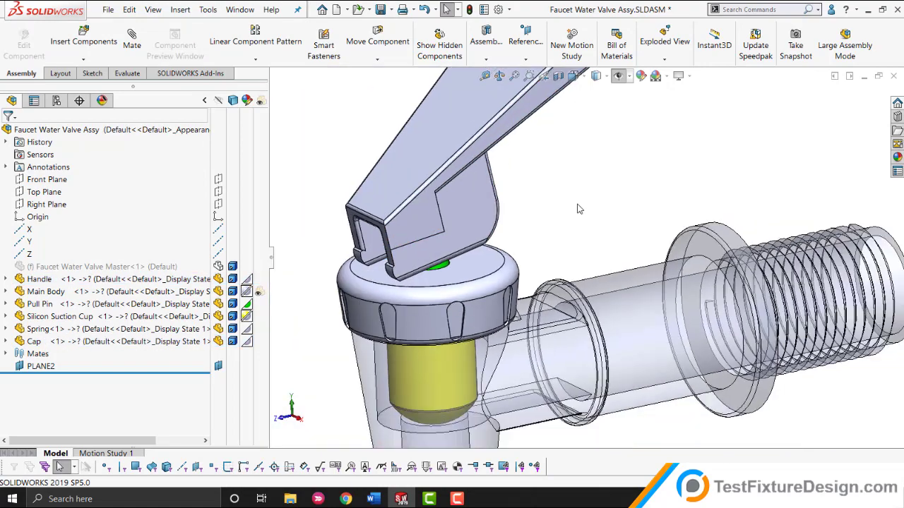
Swing the handle back down onto the cap and select the silicone suction cup inside the main body.
{"action": "middle_click_drag", "start_coordinate": [644, 271], "coordinate": [562, 210]}
{"action": "key", "text": "f"}
{"action": "left_click_drag", "start_coordinate": [577, 141], "coordinate": [553, 242]}
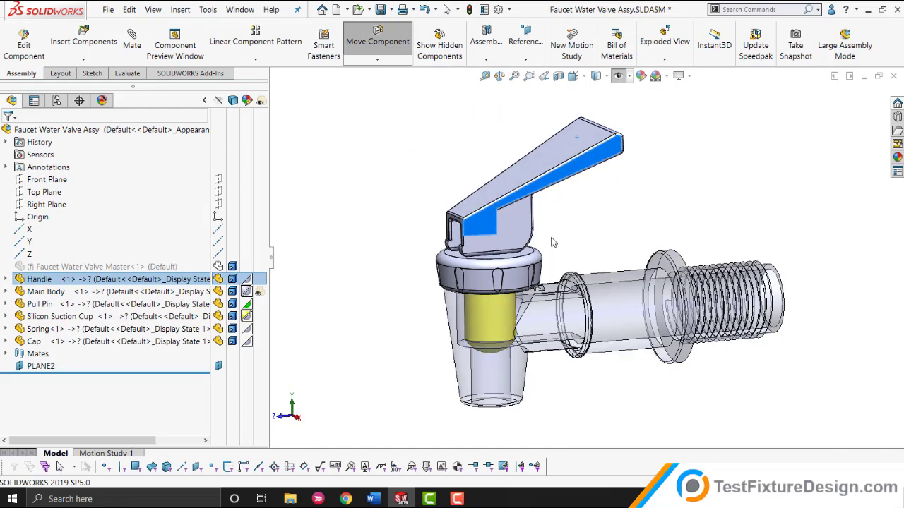
{"action": "left_click", "coordinate": [495, 319]}
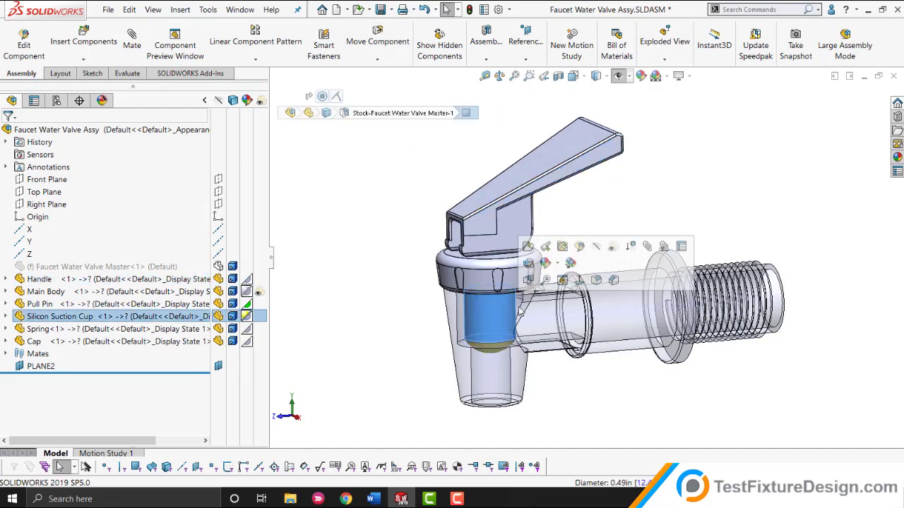
Swing the handle steeply upward and hide the main body.
{"action": "scroll", "coordinate": [573, 323], "scroll_direction": "down", "scroll_amount": 3}
{"action": "left_click_drag", "start_coordinate": [556, 157], "coordinate": [488, 105]}
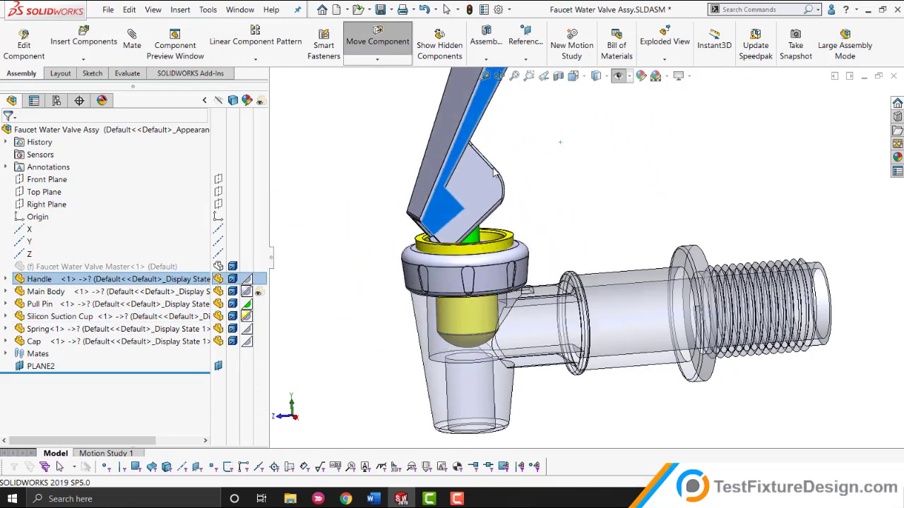
{"action": "scroll", "coordinate": [685, 313], "scroll_direction": "down", "scroll_amount": 3}
{"action": "left_click", "coordinate": [685, 313]}
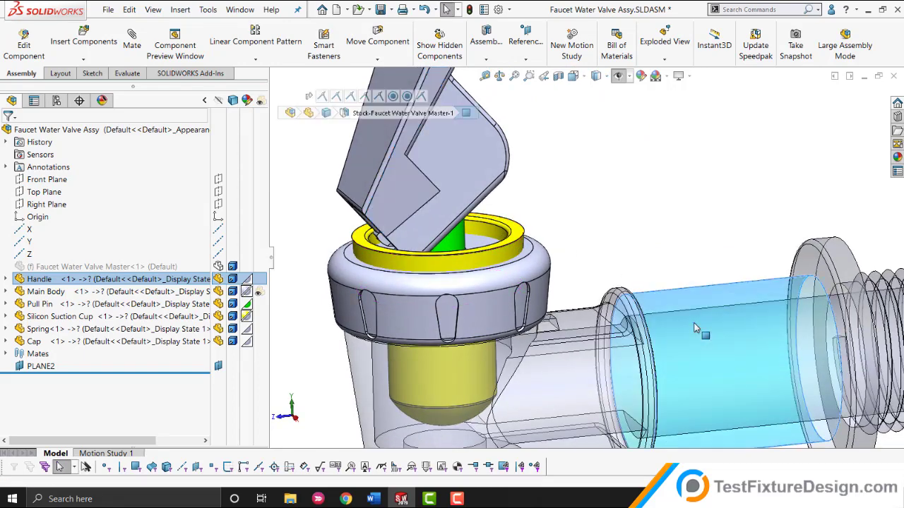
{"action": "left_click", "coordinate": [736, 269]}
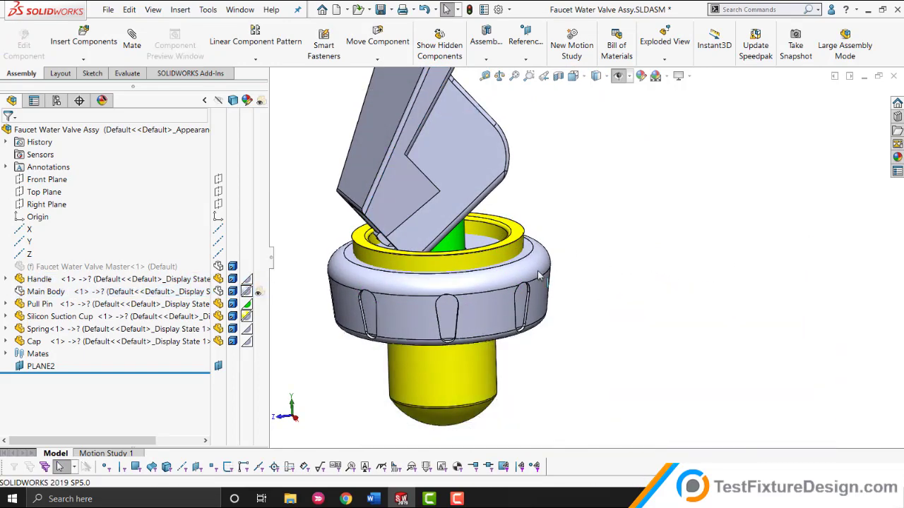
Select the suction cup's top rim face and the cap's inner underside face to check the distance between them.
{"action": "scroll", "coordinate": [498, 249], "scroll_direction": "down", "scroll_amount": 3}
{"action": "left_click", "coordinate": [529, 214]}
{"action": "scroll", "coordinate": [550, 343], "scroll_direction": "up", "scroll_amount": 2}
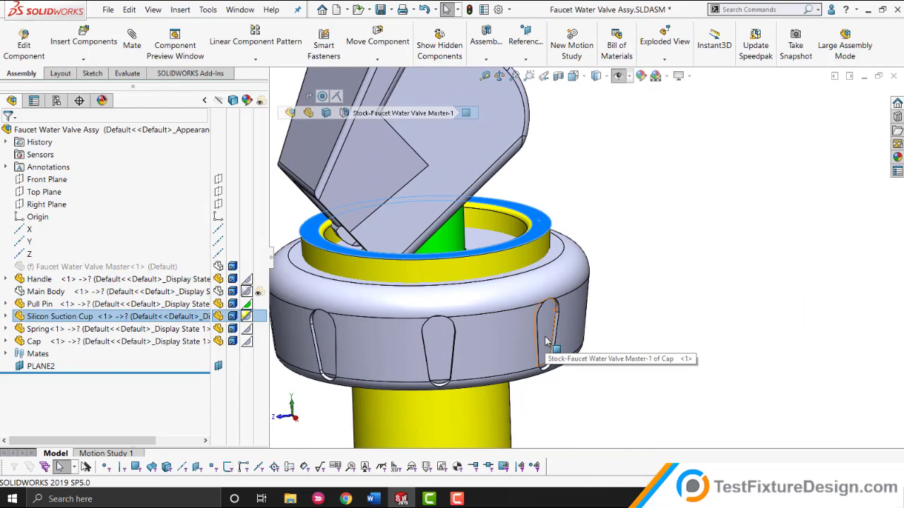
{"action": "middle_click_drag", "start_coordinate": [553, 345], "coordinate": [554, 198]}
{"action": "scroll", "coordinate": [534, 441], "scroll_direction": "down", "scroll_amount": 2}
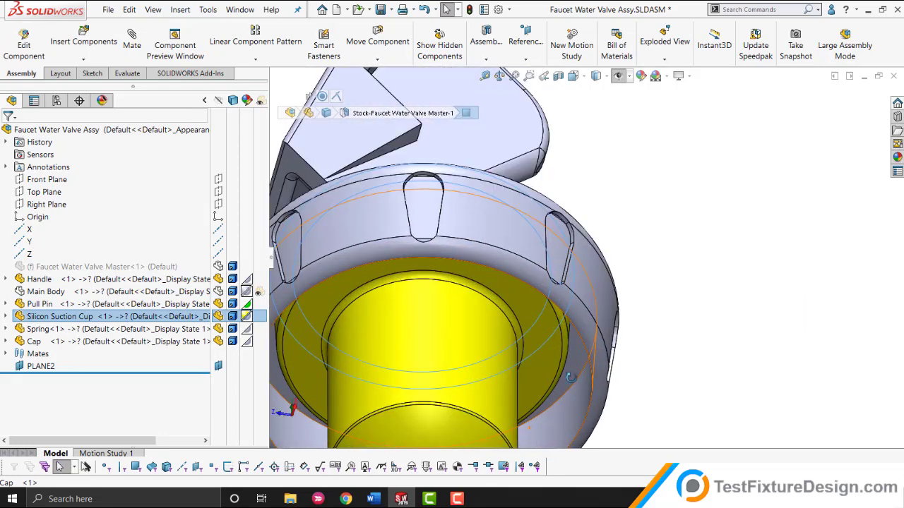
{"action": "middle_click_drag", "start_coordinate": [574, 375], "coordinate": [574, 346]}
{"action": "left_click", "coordinate": [576, 343], "text": "ctrl"}
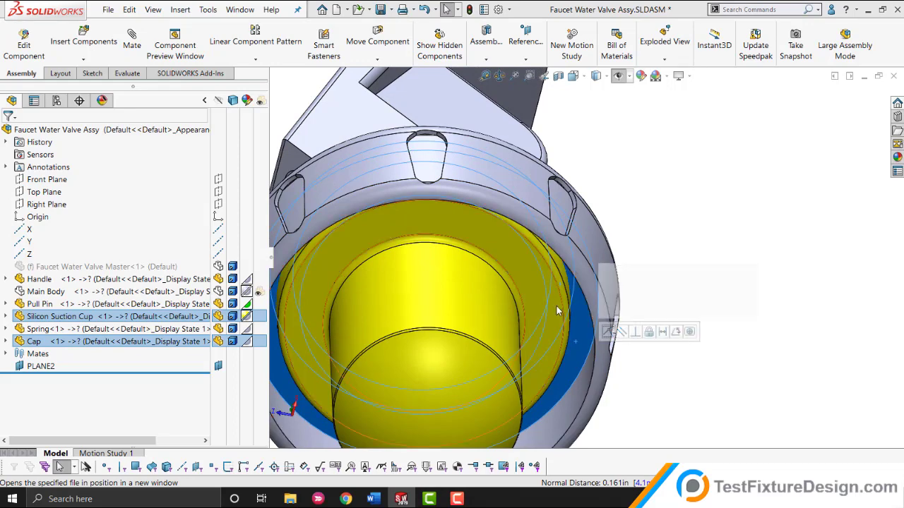
Return the handle to its closed position on the cap.
{"action": "middle_click_drag", "start_coordinate": [583, 329], "coordinate": [573, 358]}
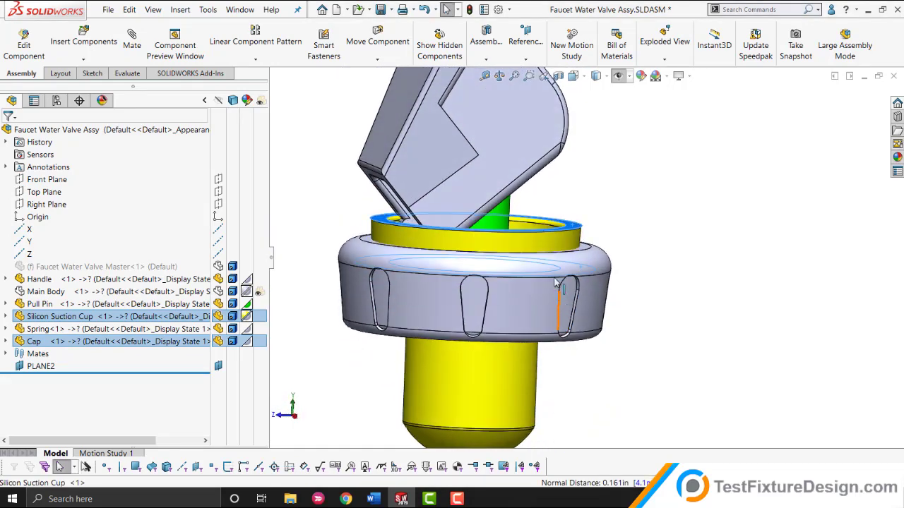
{"action": "scroll", "coordinate": [594, 241], "scroll_direction": "up", "scroll_amount": 2}
{"action": "middle_click_drag", "start_coordinate": [595, 241], "coordinate": [591, 241]}
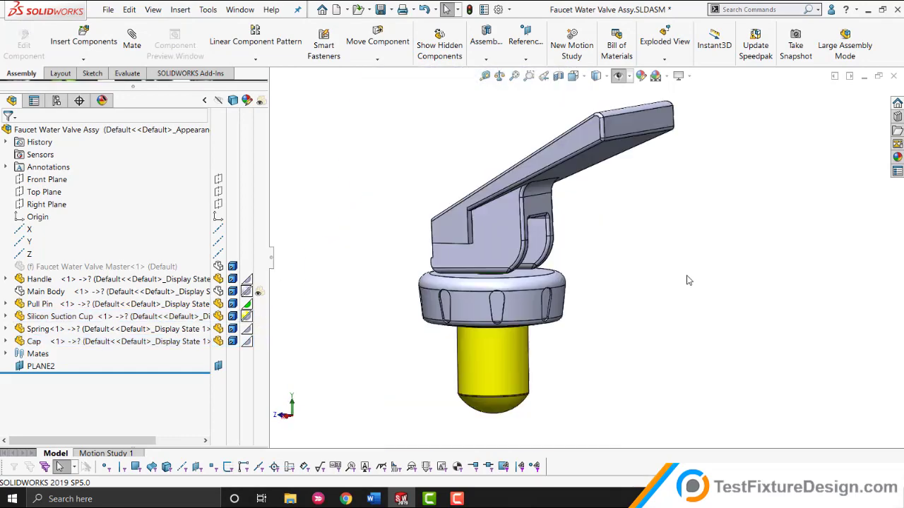
Select the suction cup's cylindrical side, and inspect the round pin inside the handle that engages the pull pin.
{"action": "left_click", "coordinate": [510, 374]}
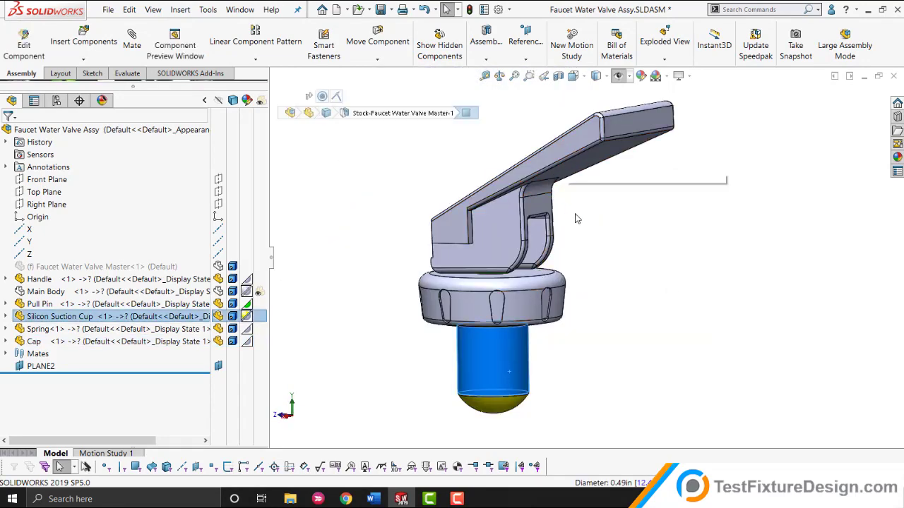
{"action": "middle_click_drag", "start_coordinate": [574, 216], "coordinate": [587, 241]}
{"action": "key", "text": "Escape"}
{"action": "scroll", "coordinate": [526, 247], "scroll_direction": "down", "scroll_amount": 5}
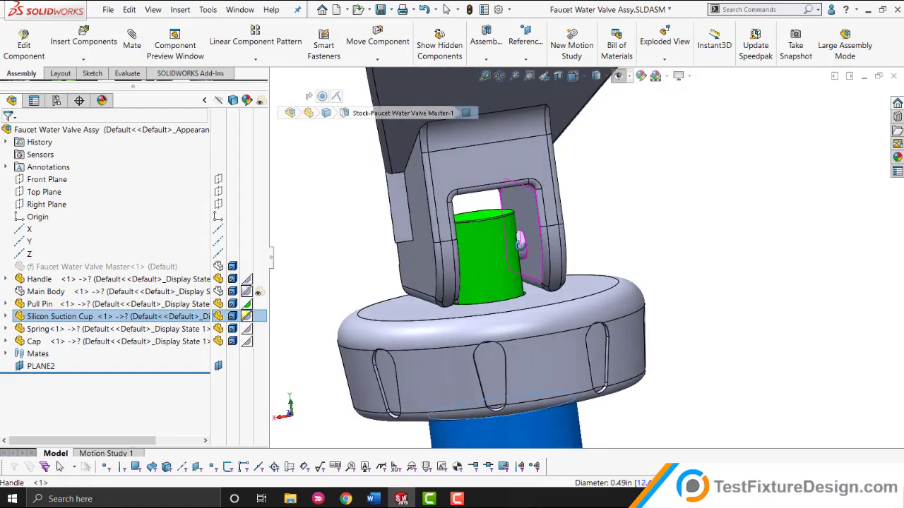
{"action": "left_click", "coordinate": [523, 247]}
{"action": "mouse_move", "coordinate": [523, 247]}
{"action": "middle_mouse_down"}
{"action": "mouse_move", "coordinate": [442, 261]}
{"action": "mouse_move", "coordinate": [463, 251]}
{"action": "mouse_move", "coordinate": [509, 257]}
{"action": "middle_mouse_up"}
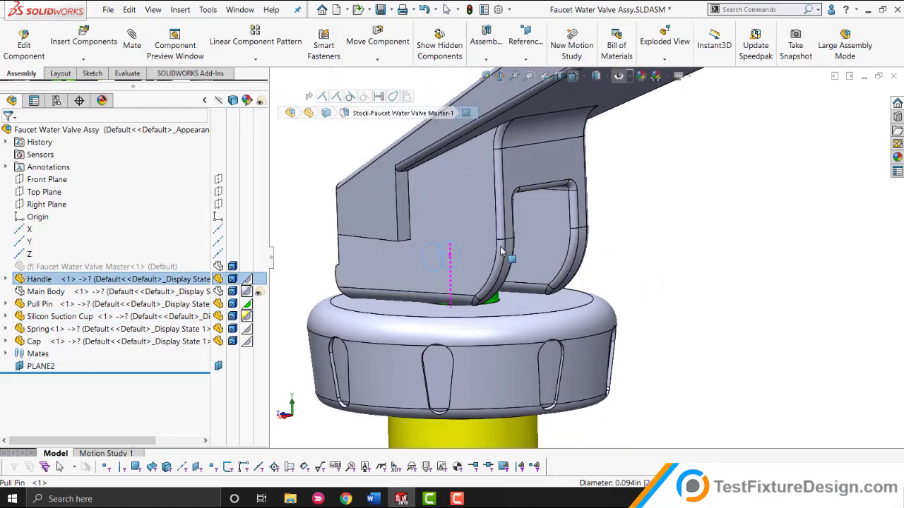
Make the silicone suction cup transparent to expose the spring and pull pin.
{"action": "scroll", "coordinate": [519, 283], "scroll_direction": "up", "scroll_amount": 3}
{"action": "left_click", "coordinate": [527, 384]}
{"action": "left_click", "coordinate": [648, 324]}
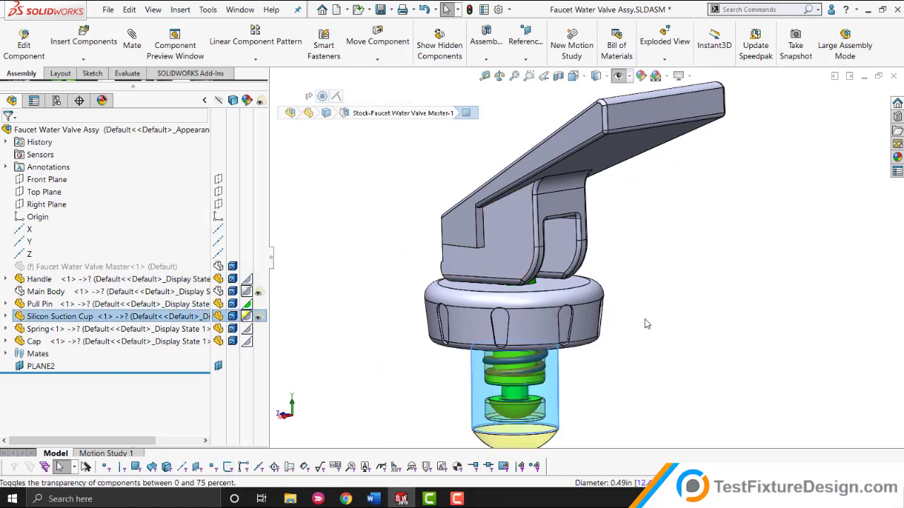
{"action": "left_click", "coordinate": [629, 383]}
{"action": "mouse_move", "coordinate": [628, 383]}
{"action": "middle_mouse_down"}
{"action": "mouse_move", "coordinate": [628, 368]}
{"action": "mouse_move", "coordinate": [622, 375]}
{"action": "middle_mouse_up"}
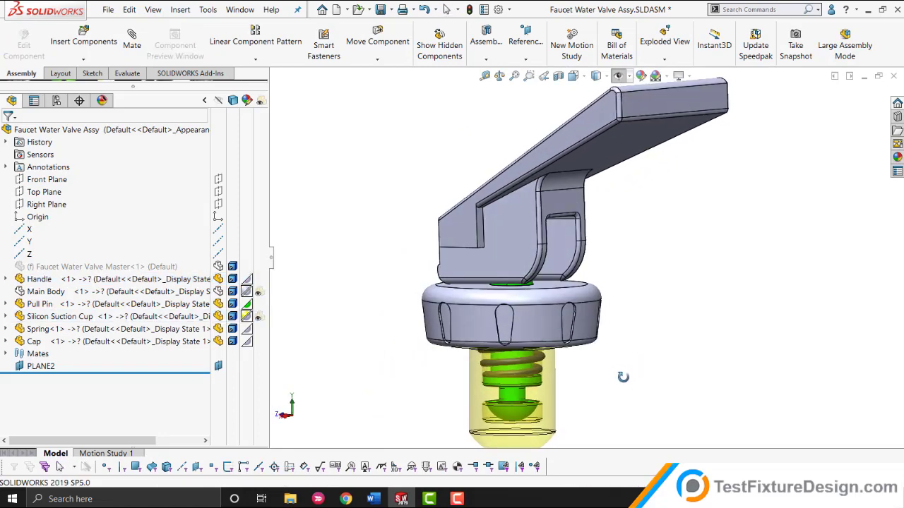
Make the handle transparent and examine how its pins sit in the pull pin.
{"action": "left_click", "coordinate": [510, 223]}
{"action": "left_click", "coordinate": [628, 156]}
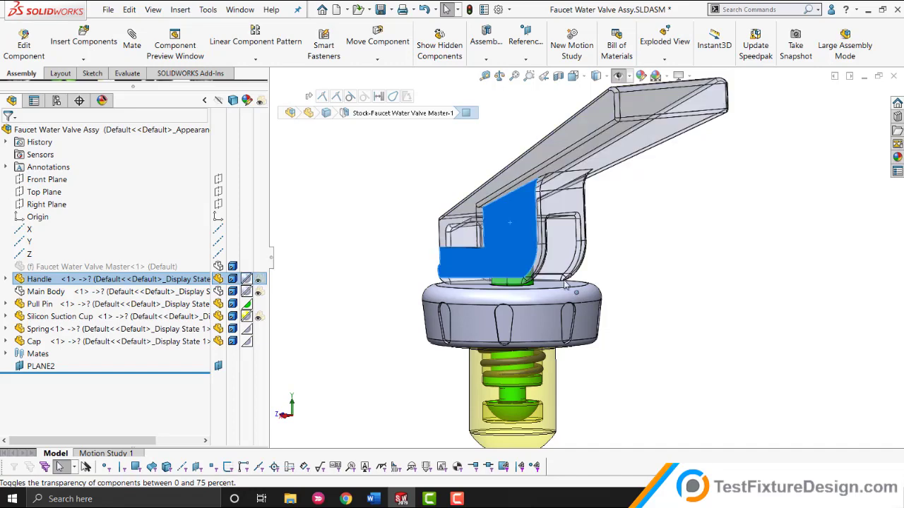
{"action": "middle_click_drag", "start_coordinate": [599, 284], "coordinate": [567, 271]}
{"action": "left_click", "coordinate": [601, 279]}
{"action": "scroll", "coordinate": [567, 269], "scroll_direction": "down", "scroll_amount": 6}
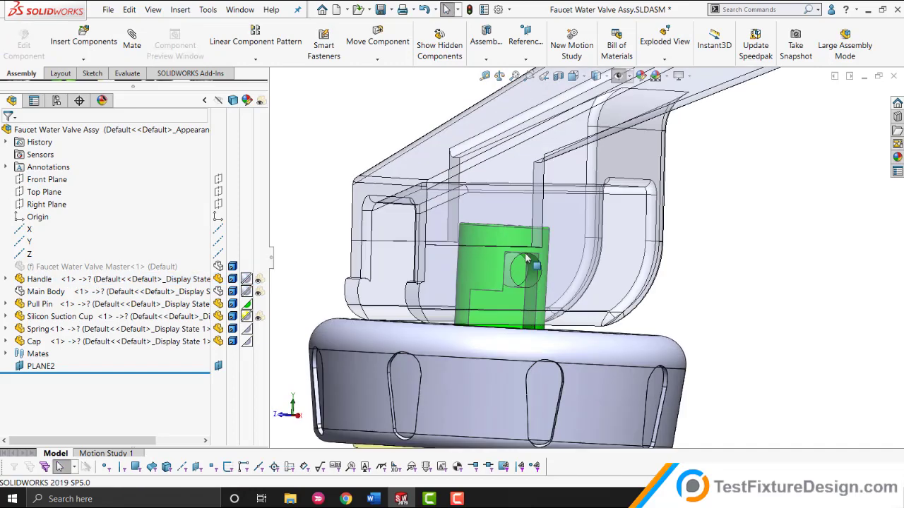
Select the upper face of the pull pin's side notch and inspect how the handle's round pin sits beneath it.
{"action": "scroll", "coordinate": [513, 254], "scroll_direction": "down", "scroll_amount": 3}
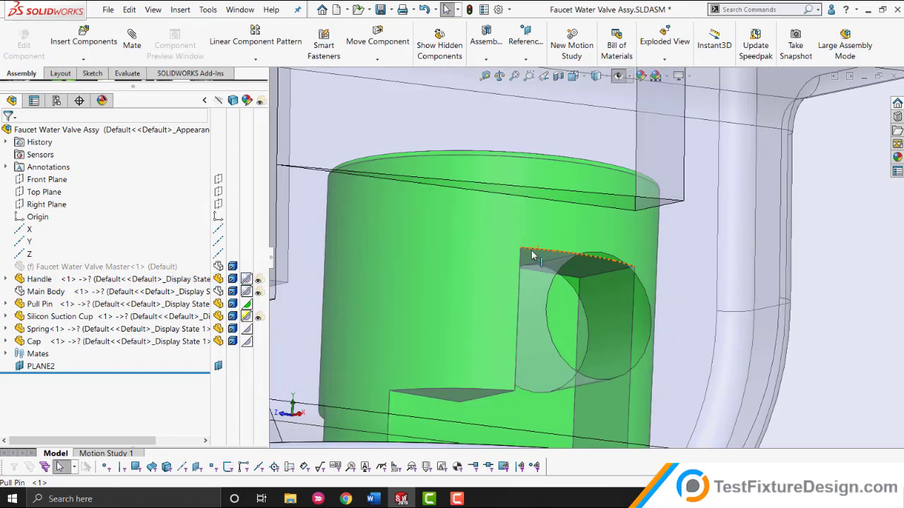
{"action": "left_click", "coordinate": [528, 258]}
{"action": "scroll", "coordinate": [557, 272], "scroll_direction": "up", "scroll_amount": 5}
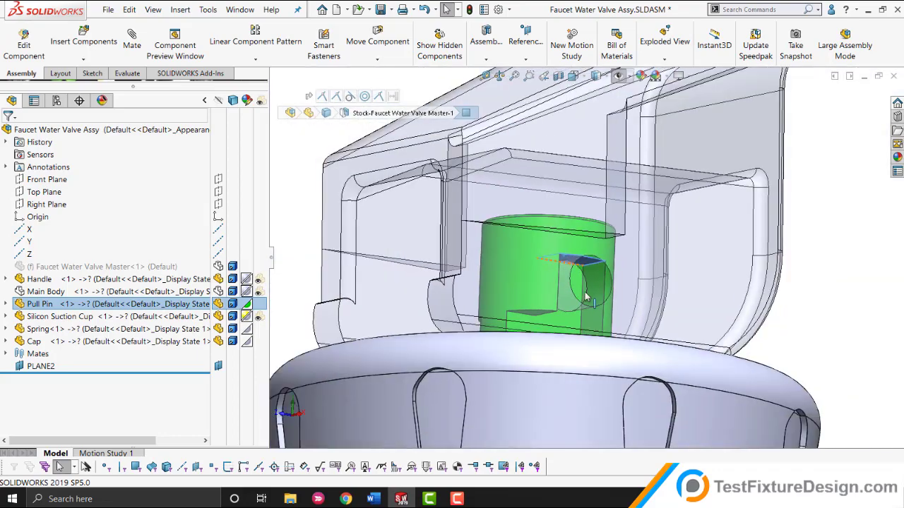
{"action": "scroll", "coordinate": [568, 263], "scroll_direction": "up", "scroll_amount": 5}
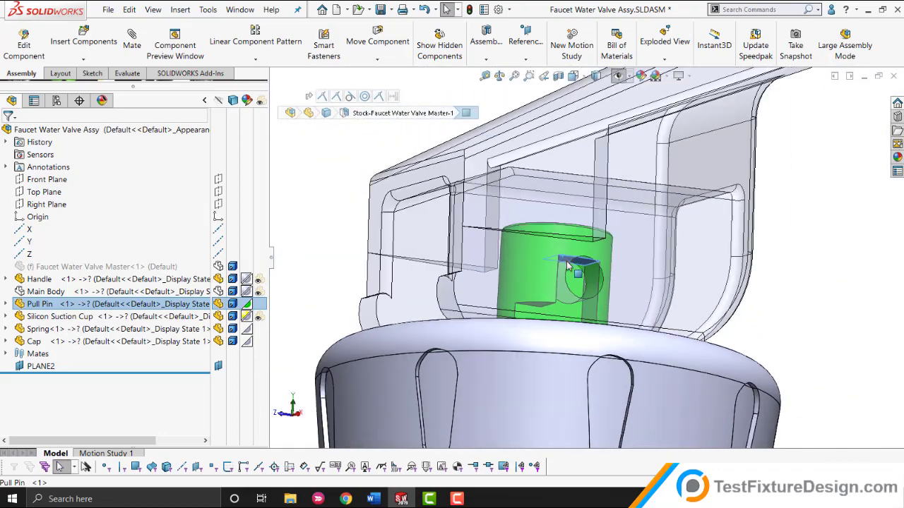
{"action": "scroll", "coordinate": [577, 337], "scroll_direction": "up", "scroll_amount": 5}
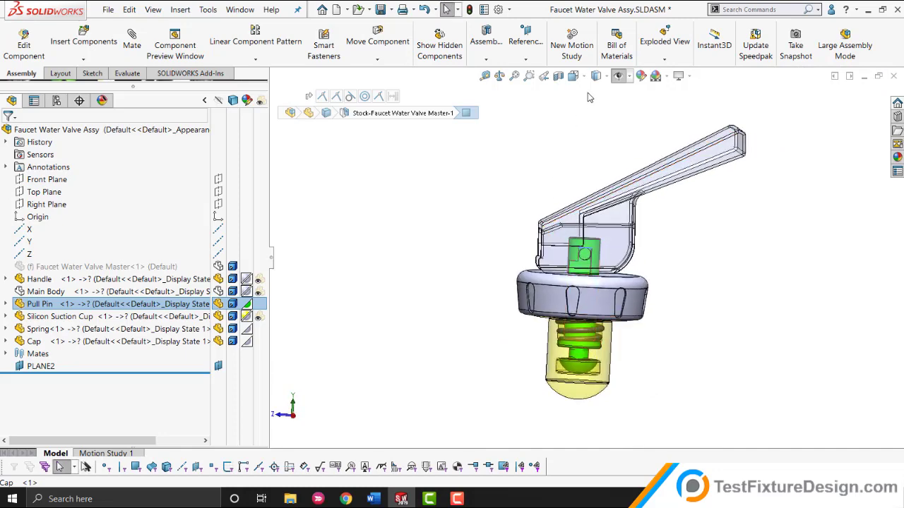
Section the assembly along the Right Plane, view it square-on, and examine the spring between the cap and the pull pin's shoulder.
{"action": "left_click", "coordinate": [558, 77]}
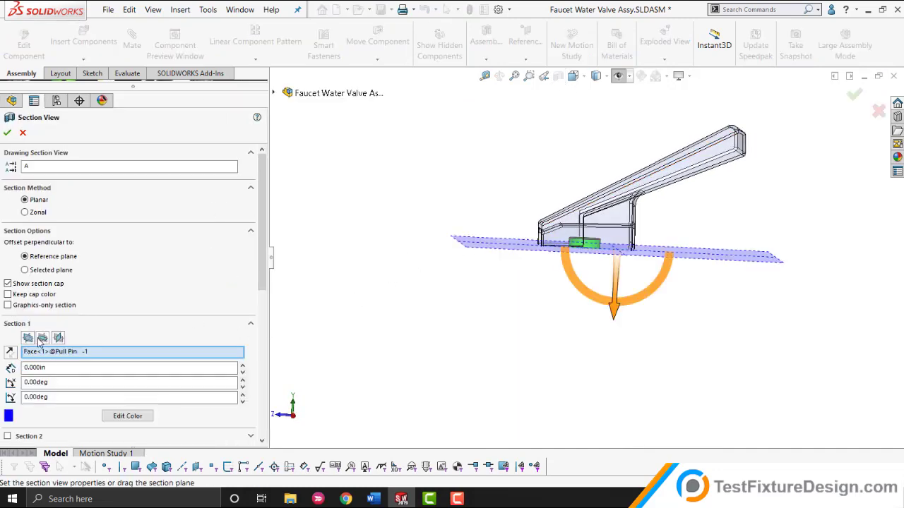
{"action": "left_click", "coordinate": [58, 337]}
{"action": "left_click", "coordinate": [7, 132]}
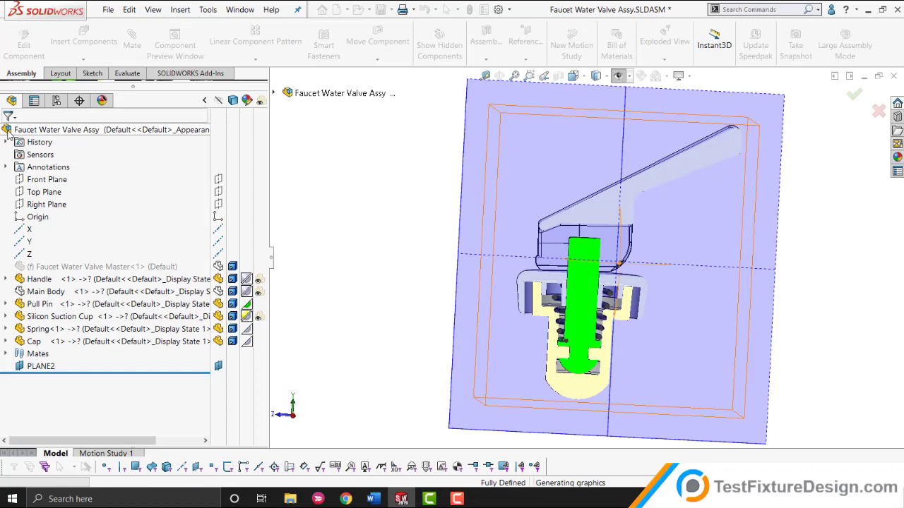
{"action": "key", "text": "ctrl+8"}
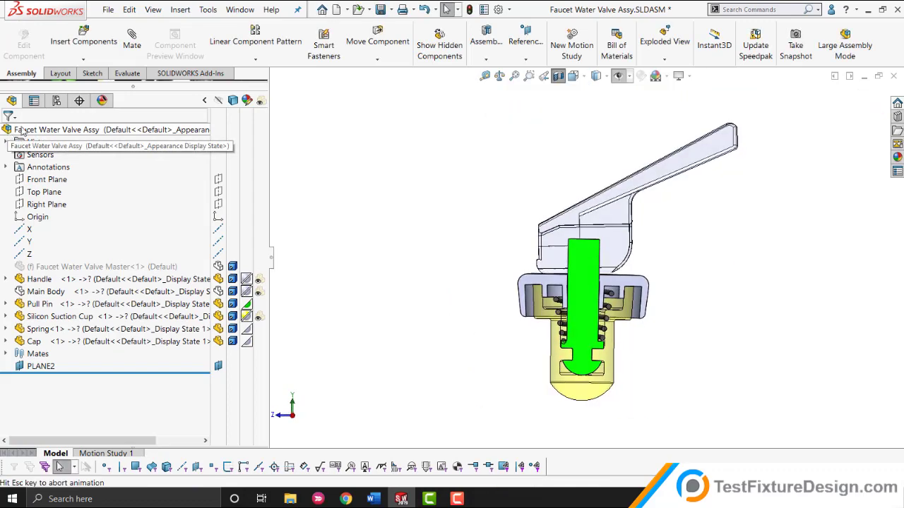
{"action": "scroll", "coordinate": [709, 351], "scroll_direction": "down", "scroll_amount": 6}
{"action": "scroll", "coordinate": [615, 222], "scroll_direction": "down", "scroll_amount": 2}
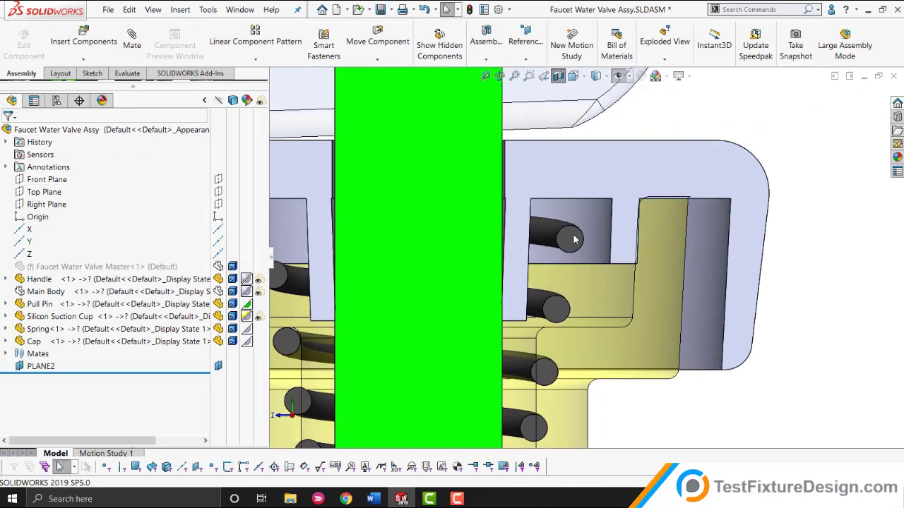
{"action": "scroll", "coordinate": [562, 305], "scroll_direction": "up", "scroll_amount": 6}
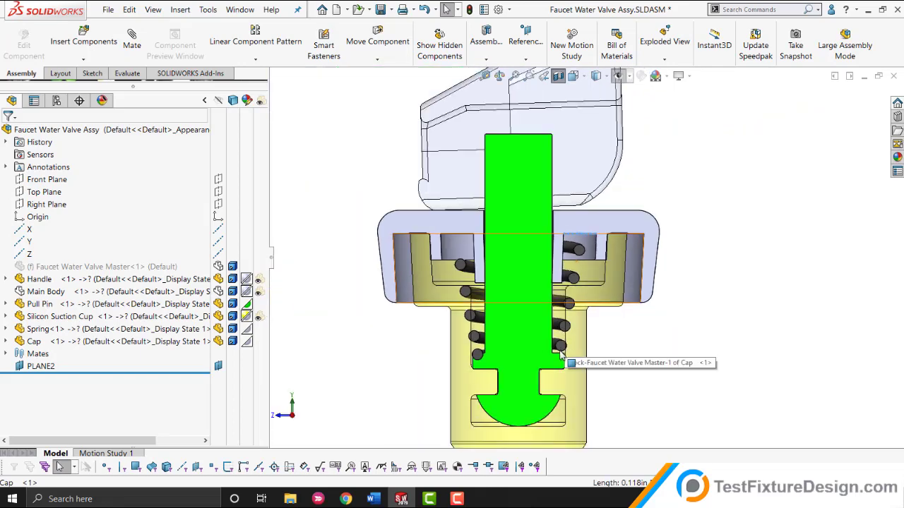
{"action": "scroll", "coordinate": [565, 332], "scroll_direction": "down", "scroll_amount": 6}
{"action": "scroll", "coordinate": [565, 331], "scroll_direction": "up", "scroll_amount": 5}
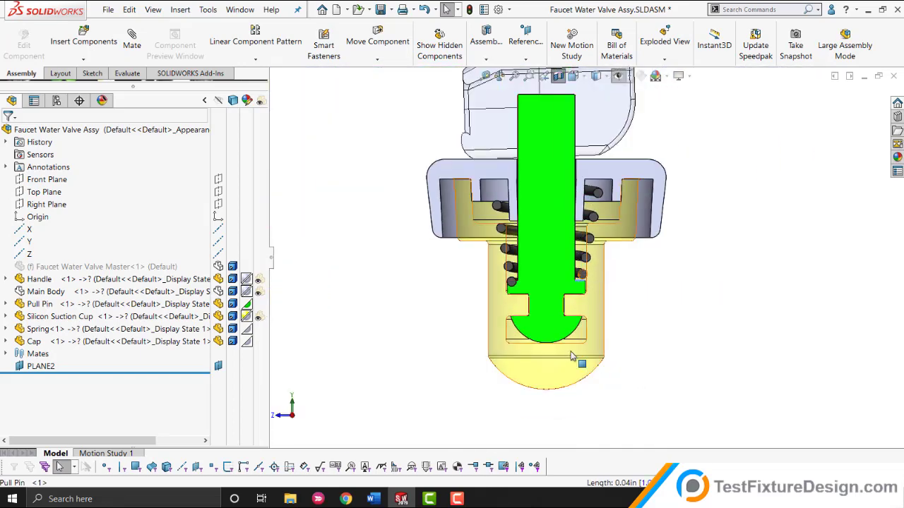
{"action": "scroll", "coordinate": [572, 357], "scroll_direction": "up", "scroll_amount": 3}
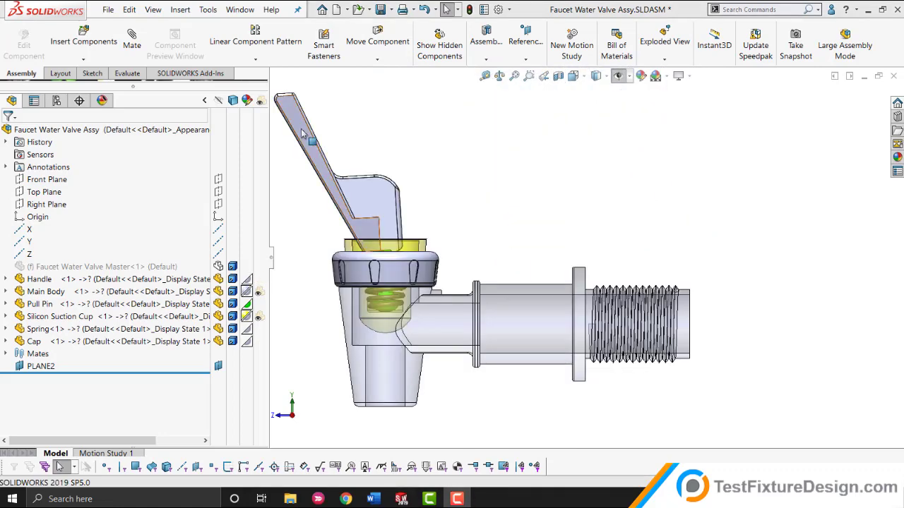
Swing the handle from its upright open position to the closed position, lowering the suction cup inside the main body.
{"action": "left_click_drag", "start_coordinate": [301, 134], "coordinate": [447, 187]}
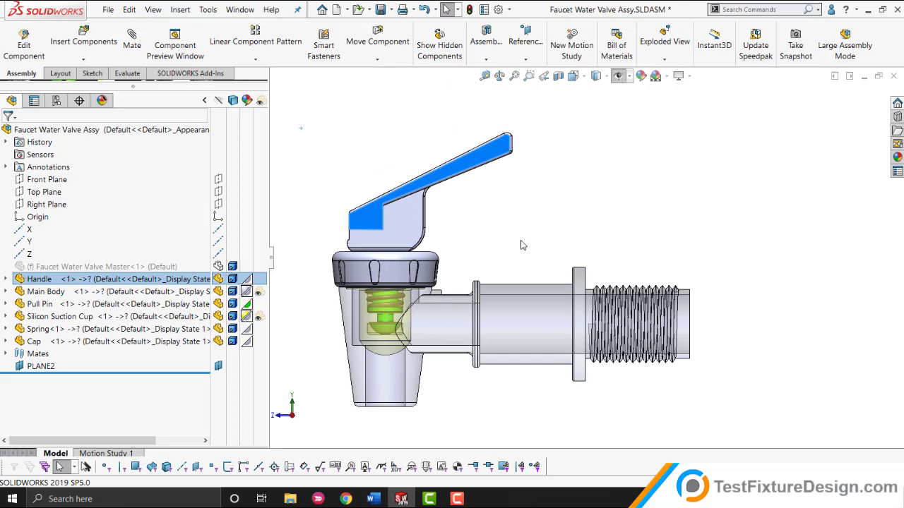
{"action": "scroll", "coordinate": [371, 311], "scroll_direction": "down", "scroll_amount": 1}
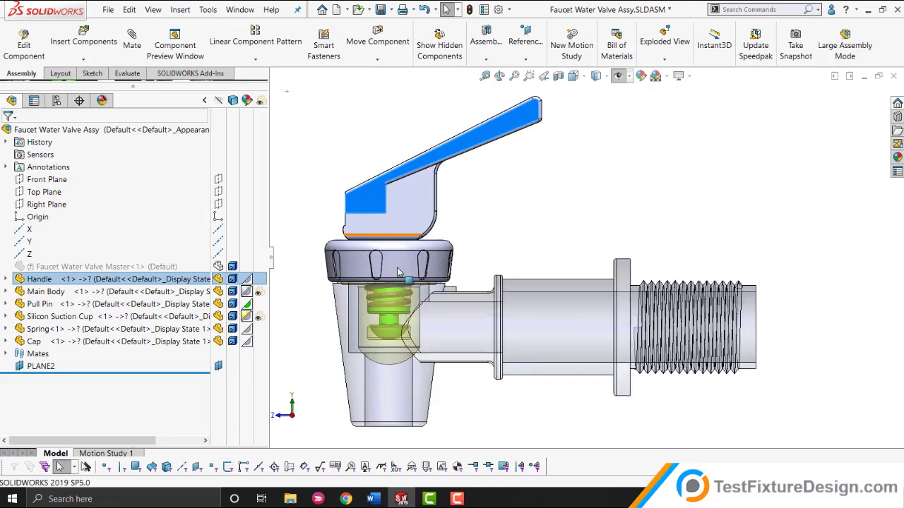
{"action": "scroll", "coordinate": [516, 240], "scroll_direction": "up", "scroll_amount": 1}
{"action": "scroll", "coordinate": [521, 225], "scroll_direction": "down", "scroll_amount": 1}
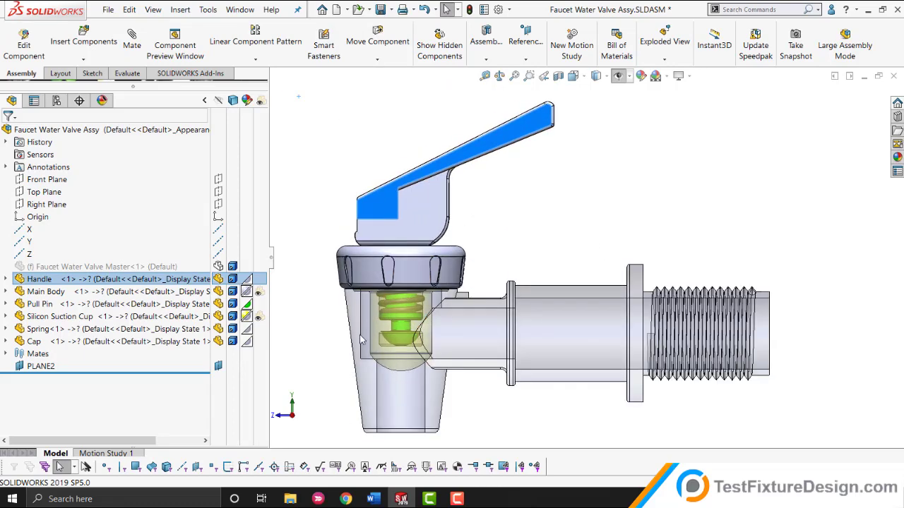
Clear the handle selection and examine how the suction cup sits against the water inlet and outlet inside the main body.
{"action": "left_click", "coordinate": [813, 301]}
{"action": "scroll", "coordinate": [792, 227], "scroll_direction": "up", "scroll_amount": 5}
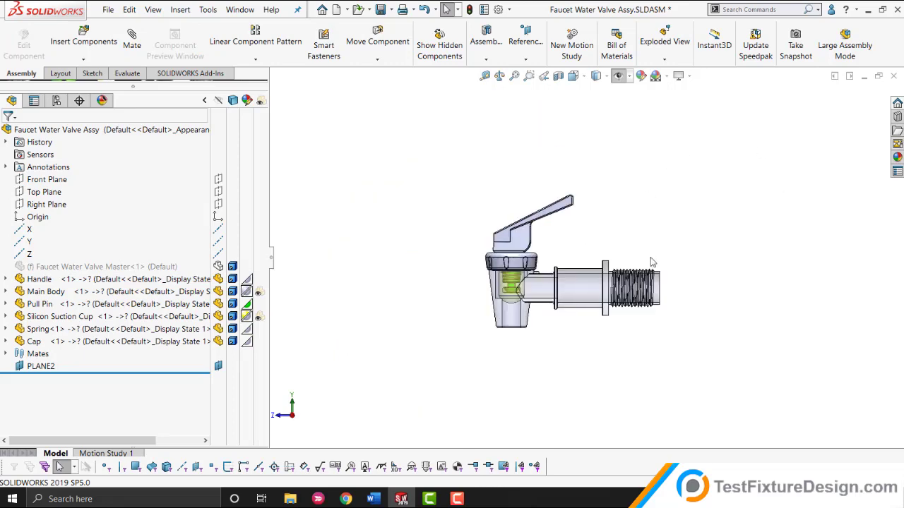
{"action": "scroll", "coordinate": [732, 268], "scroll_direction": "down", "scroll_amount": 3}
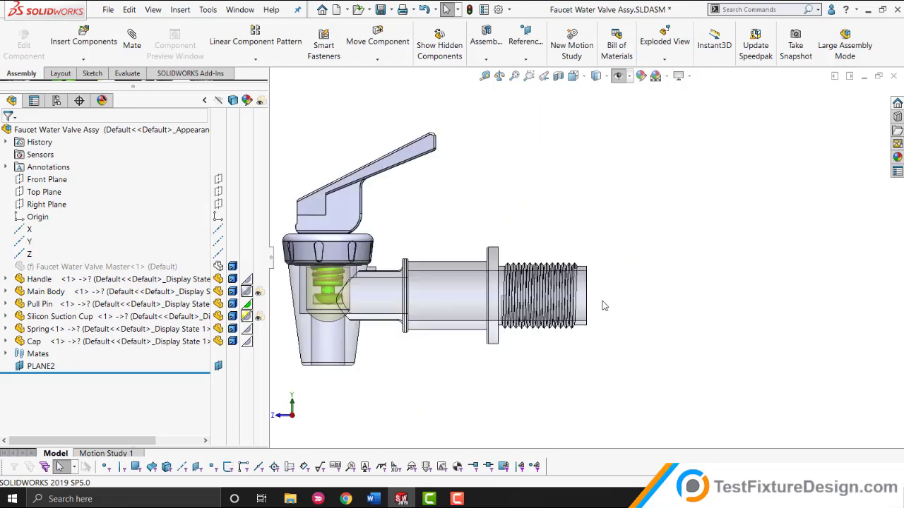
{"action": "scroll", "coordinate": [389, 289], "scroll_direction": "down", "scroll_amount": 3}
{"action": "scroll", "coordinate": [406, 279], "scroll_direction": "up", "scroll_amount": 1}
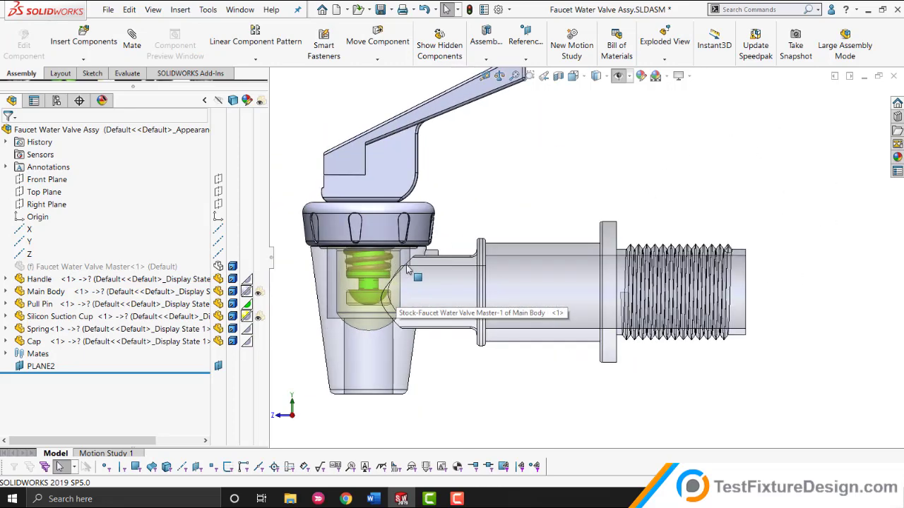
{"action": "scroll", "coordinate": [407, 270], "scroll_direction": "down", "scroll_amount": 2}
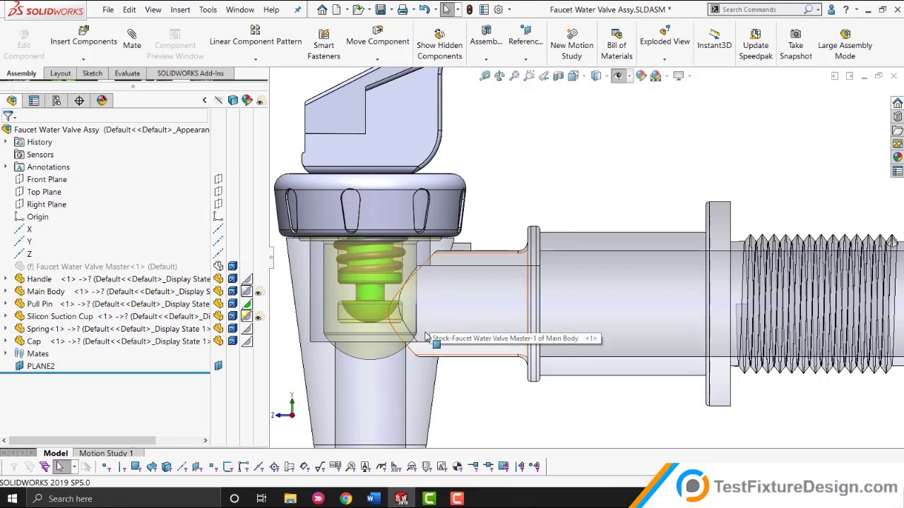
{"action": "scroll", "coordinate": [386, 399], "scroll_direction": "up", "scroll_amount": 5}
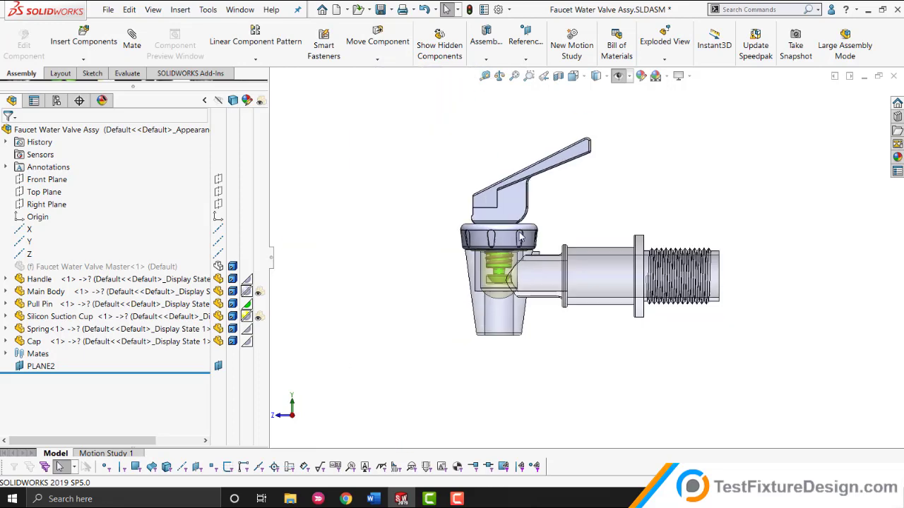
Swing the handle to its upright open position to lift the suction cup, and inspect the main body's water passage.
{"action": "left_click_drag", "start_coordinate": [576, 150], "coordinate": [488, 179]}
{"action": "scroll", "coordinate": [546, 257], "scroll_direction": "down", "scroll_amount": 4}
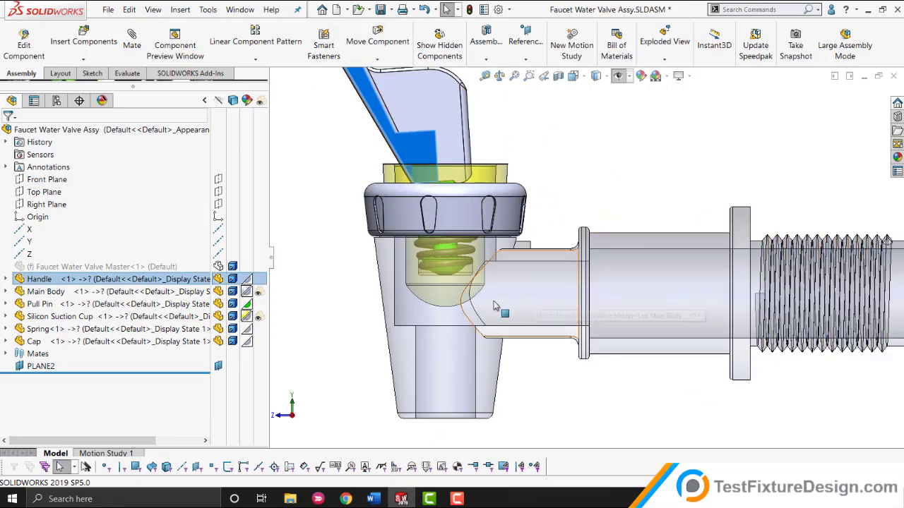